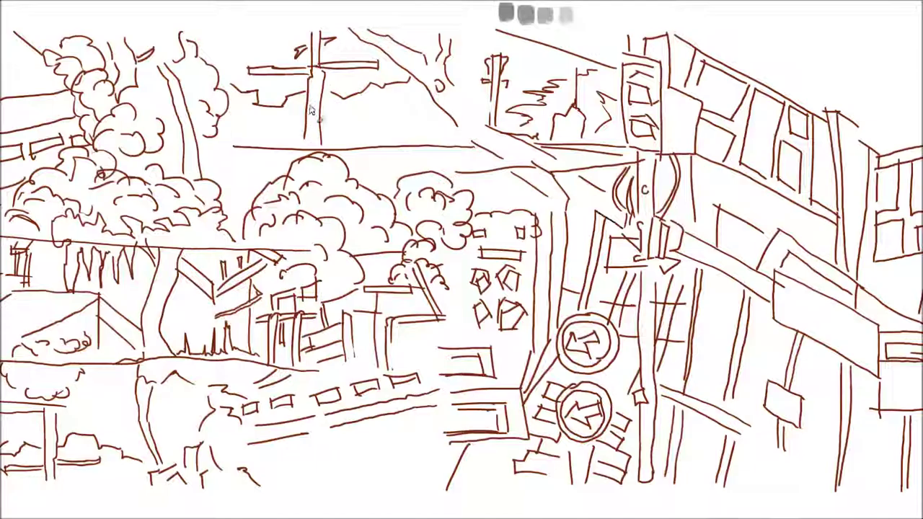
# - Paint the cross pole, the left-centre tree trunk and the ground line dark grey
pyautogui.moveTo(332, 68)
pyautogui.mouseDown()
pyautogui.moveTo(249, 70)
pyautogui.moveTo(382, 65)
pyautogui.moveTo(275, 67)
pyautogui.mouseUp()
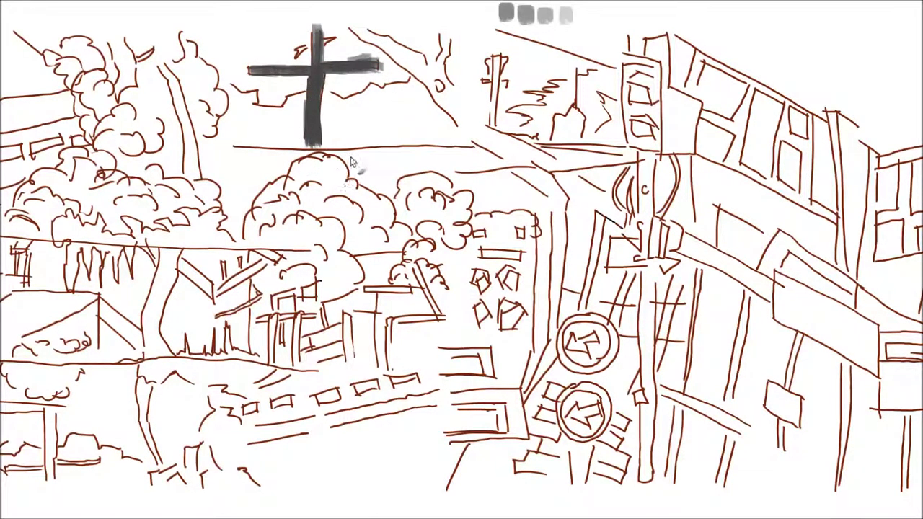
pyautogui.moveTo(179, 241); pyautogui.dragTo(149, 316)
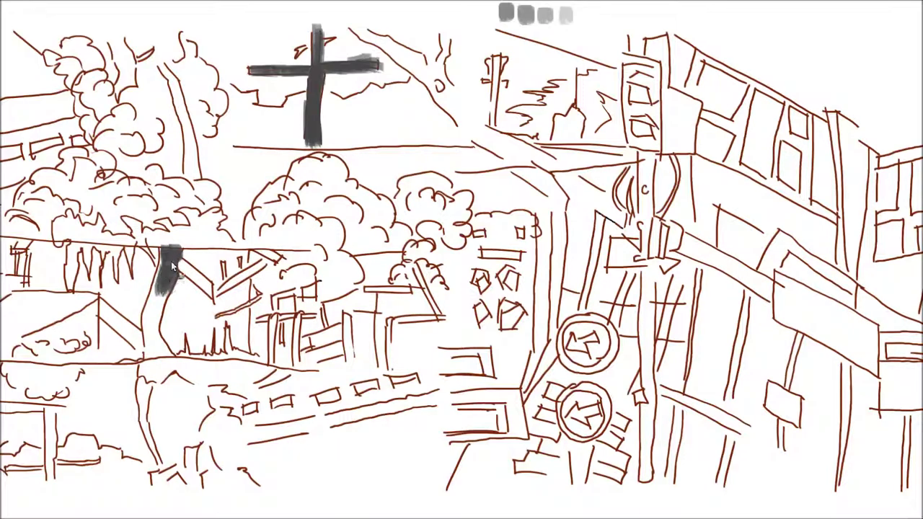
pyautogui.moveTo(133, 370)
pyautogui.mouseDown()
pyautogui.moveTo(242, 353)
pyautogui.moveTo(296, 375)
pyautogui.moveTo(186, 360)
pyautogui.mouseUp()
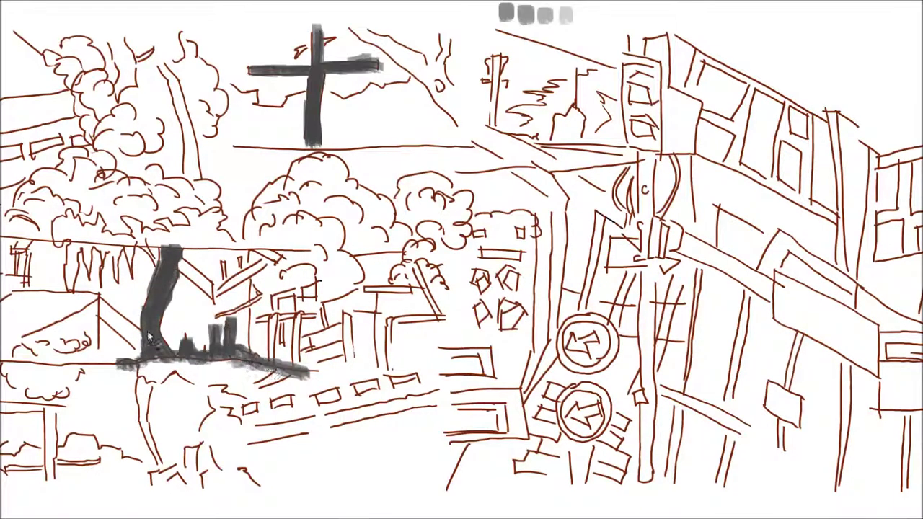
# - Paint the tall pole dark grey from bottom to top, including its crossbar, box and curves
pyautogui.moveTo(642, 338)
pyautogui.mouseDown()
pyautogui.moveTo(648, 281)
pyautogui.moveTo(647, 485)
pyautogui.mouseUp()
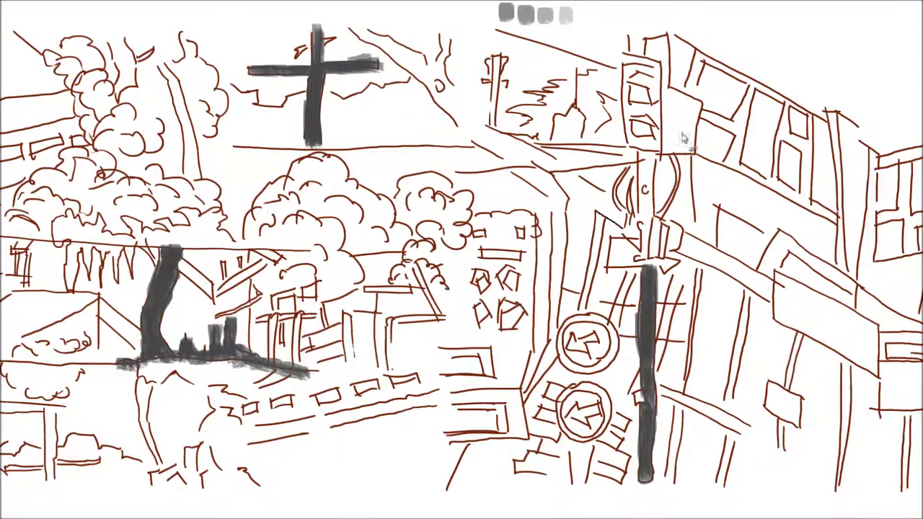
pyautogui.moveTo(647, 167)
pyautogui.mouseDown()
pyautogui.moveTo(650, 265)
pyautogui.moveTo(678, 266)
pyautogui.mouseUp()
pyautogui.moveTo(678, 227); pyautogui.dragTo(662, 253)
pyautogui.moveTo(626, 167); pyautogui.dragTo(640, 229)
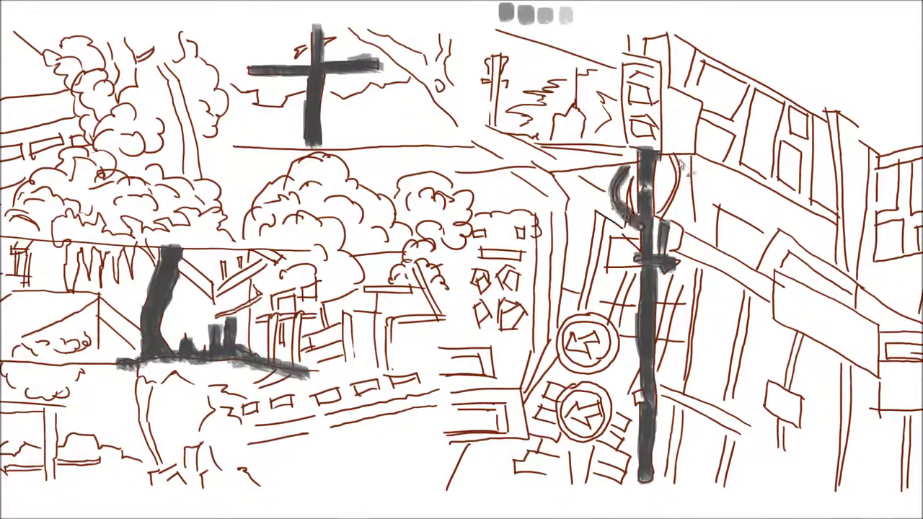
pyautogui.moveTo(682, 189); pyautogui.dragTo(656, 220)
pyautogui.moveTo(660, 127); pyautogui.dragTo(653, 160)
pyautogui.moveTo(628, 108)
pyautogui.mouseDown()
pyautogui.moveTo(649, 160)
pyautogui.moveTo(646, 114)
pyautogui.moveTo(627, 68)
pyautogui.moveTo(635, 26)
pyautogui.moveTo(646, 47)
pyautogui.mouseUp()
# - Paint the right-hand posts, diagonal base and small sign block dark grey
pyautogui.moveTo(750, 297); pyautogui.dragTo(724, 417)
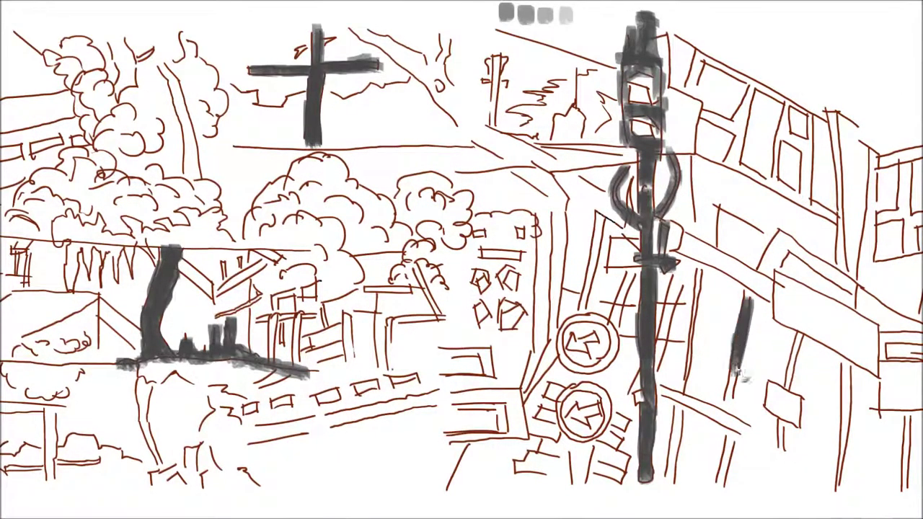
pyautogui.moveTo(696, 268)
pyautogui.mouseDown()
pyautogui.moveTo(681, 400)
pyautogui.moveTo(770, 442)
pyautogui.mouseUp()
pyautogui.moveTo(728, 425); pyautogui.dragTo(718, 485)
pyautogui.moveTo(682, 405); pyautogui.dragTo(667, 485)
pyautogui.moveTo(768, 379)
pyautogui.mouseDown()
pyautogui.moveTo(802, 411)
pyautogui.moveTo(769, 389)
pyautogui.mouseUp()
pyautogui.moveTo(800, 326); pyautogui.dragTo(776, 492)
# - Paint the large right-hand sign's edges, top and the diagonal beam beside it dark grey
pyautogui.moveTo(778, 272)
pyautogui.mouseDown()
pyautogui.moveTo(790, 328)
pyautogui.moveTo(877, 335)
pyautogui.moveTo(877, 375)
pyautogui.mouseUp()
pyautogui.moveTo(823, 297)
pyautogui.mouseDown()
pyautogui.moveTo(875, 330)
pyautogui.moveTo(800, 303)
pyautogui.moveTo(866, 346)
pyautogui.moveTo(840, 451)
pyautogui.moveTo(841, 498)
pyautogui.mouseUp()
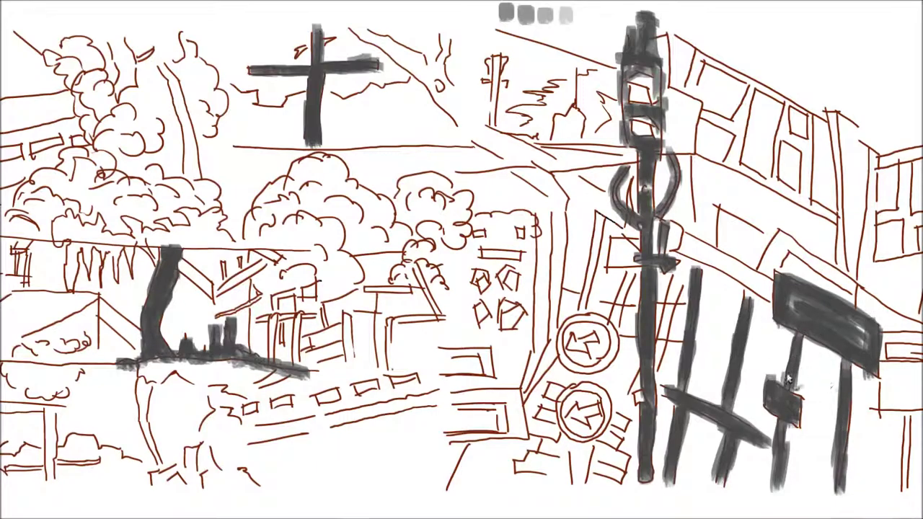
pyautogui.moveTo(774, 303)
pyautogui.mouseDown()
pyautogui.moveTo(696, 245)
pyautogui.moveTo(757, 275)
pyautogui.mouseUp()
pyautogui.moveTo(781, 235)
pyautogui.mouseDown()
pyautogui.moveTo(769, 269)
pyautogui.moveTo(856, 290)
pyautogui.mouseUp()
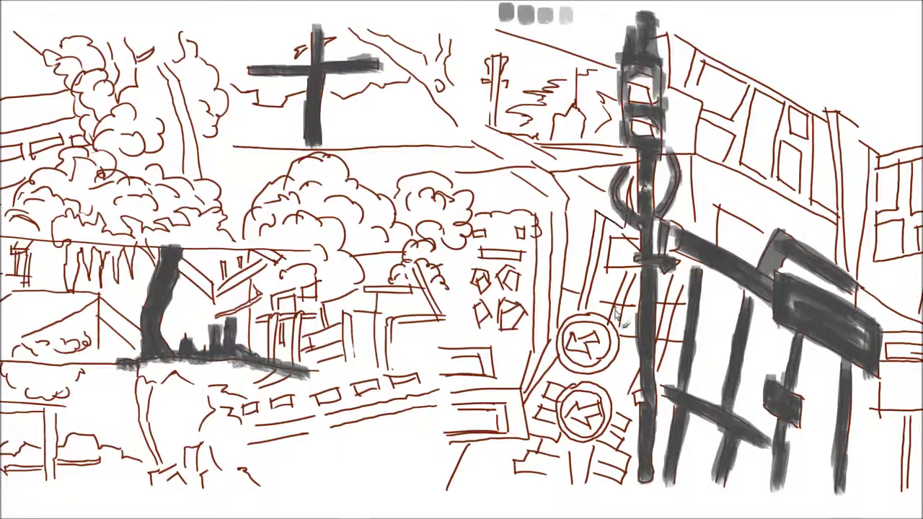
# - Paint the tall upper-left trunk, the post below it and the buildings right of the cross
pyautogui.moveTo(170, 83); pyautogui.dragTo(195, 176)
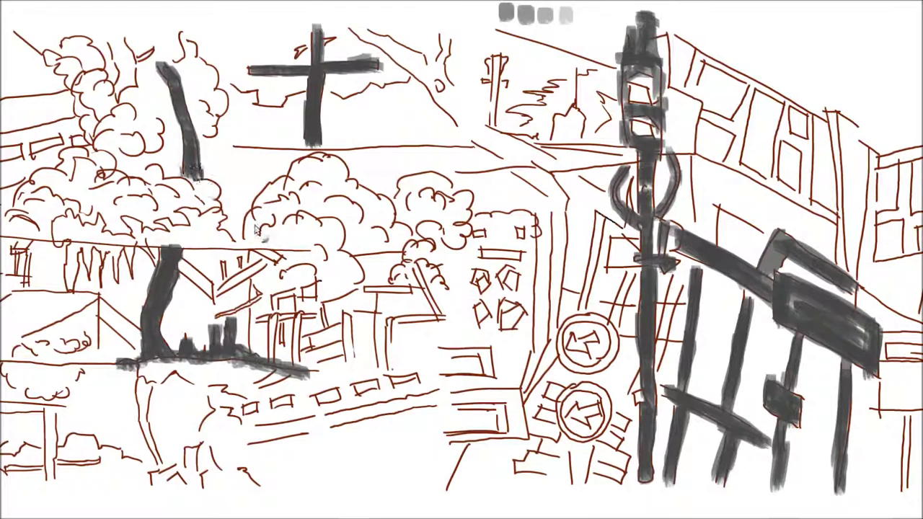
pyautogui.moveTo(148, 393); pyautogui.dragTo(156, 465)
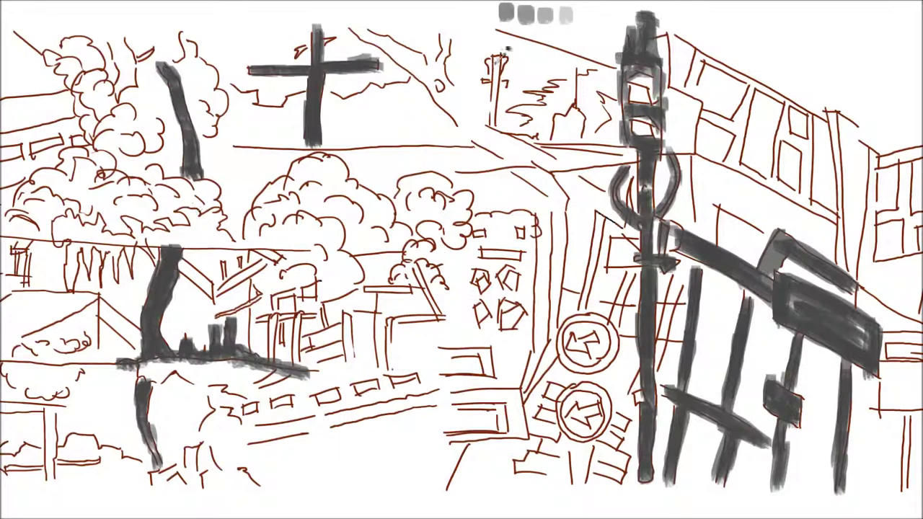
pyautogui.moveTo(335, 108)
pyautogui.mouseDown()
pyautogui.moveTo(357, 137)
pyautogui.moveTo(380, 108)
pyautogui.moveTo(324, 156)
pyautogui.moveTo(378, 104)
pyautogui.moveTo(422, 107)
pyautogui.moveTo(454, 148)
pyautogui.moveTo(393, 107)
pyautogui.moveTo(364, 144)
pyautogui.moveTo(299, 148)
pyautogui.mouseUp()
# - Shade the buildings around the cross pole, the small top pole and the lower-left buildings grey
pyautogui.moveTo(310, 94)
pyautogui.mouseDown()
pyautogui.moveTo(287, 119)
pyautogui.moveTo(227, 90)
pyautogui.moveTo(245, 133)
pyautogui.moveTo(295, 121)
pyautogui.moveTo(203, 148)
pyautogui.mouseUp()
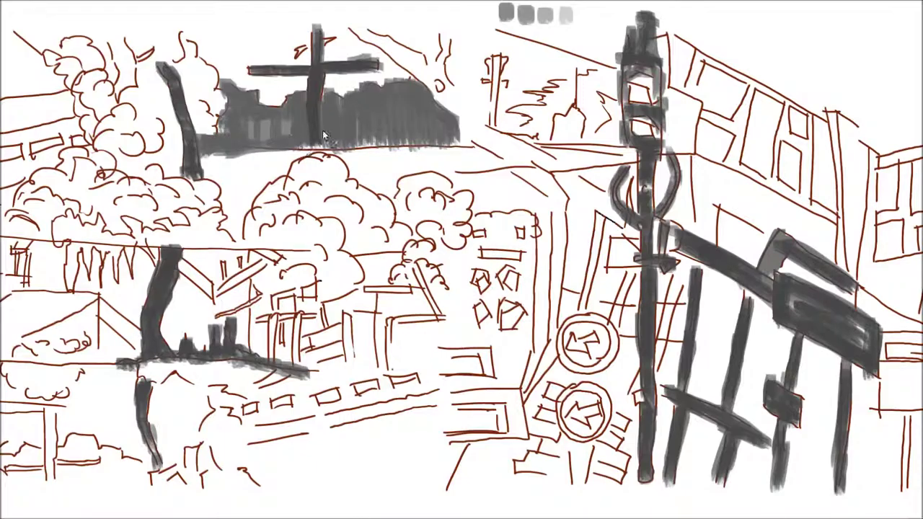
pyautogui.moveTo(498, 56); pyautogui.dragTo(497, 124)
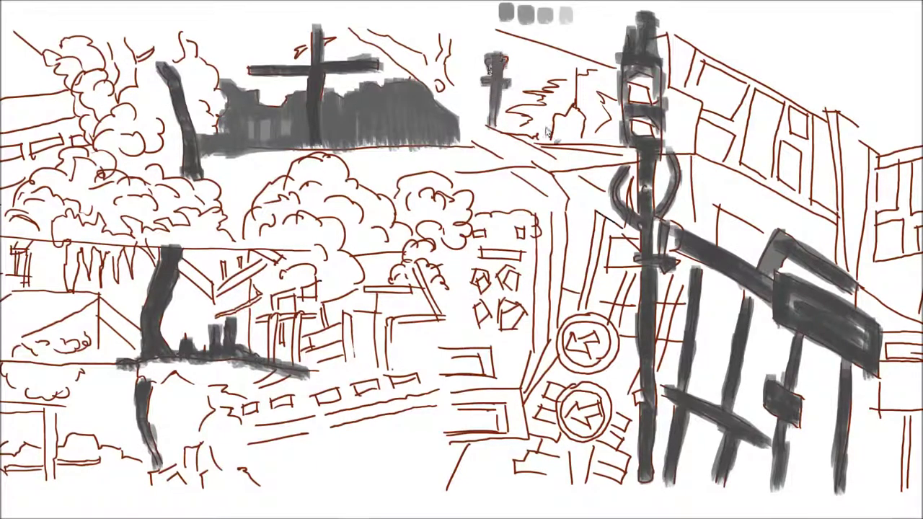
pyautogui.moveTo(240, 343)
pyautogui.mouseDown()
pyautogui.moveTo(202, 331)
pyautogui.moveTo(173, 346)
pyautogui.moveTo(173, 272)
pyautogui.mouseUp()
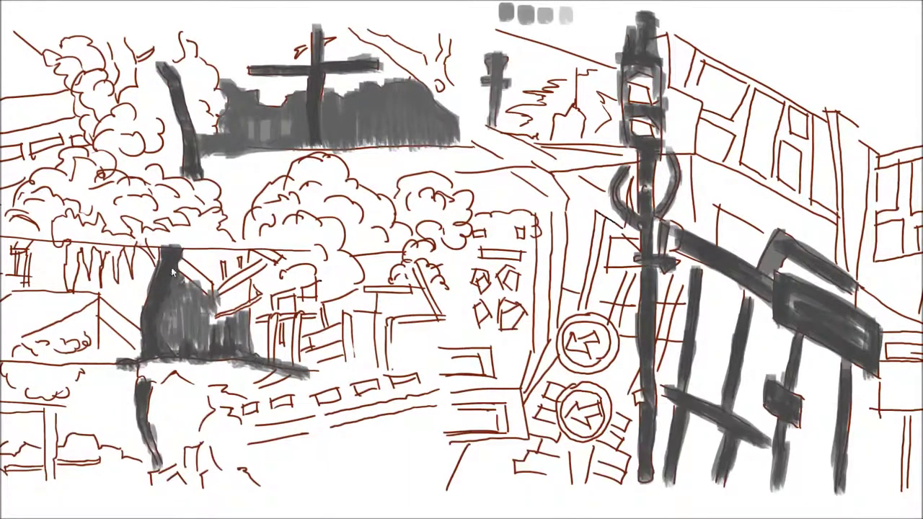
pyautogui.moveTo(142, 301)
pyautogui.mouseDown()
pyautogui.moveTo(108, 260)
pyautogui.moveTo(115, 310)
pyautogui.moveTo(130, 317)
pyautogui.moveTo(54, 260)
pyautogui.moveTo(43, 274)
pyautogui.moveTo(58, 292)
pyautogui.mouseUp()
# - Shade the lower-left bush, the gap between bushes and the strip below the distant buildings
pyautogui.moveTo(165, 424)
pyautogui.mouseDown()
pyautogui.moveTo(151, 396)
pyautogui.moveTo(194, 407)
pyautogui.moveTo(209, 437)
pyautogui.moveTo(165, 406)
pyautogui.moveTo(192, 427)
pyautogui.mouseUp()
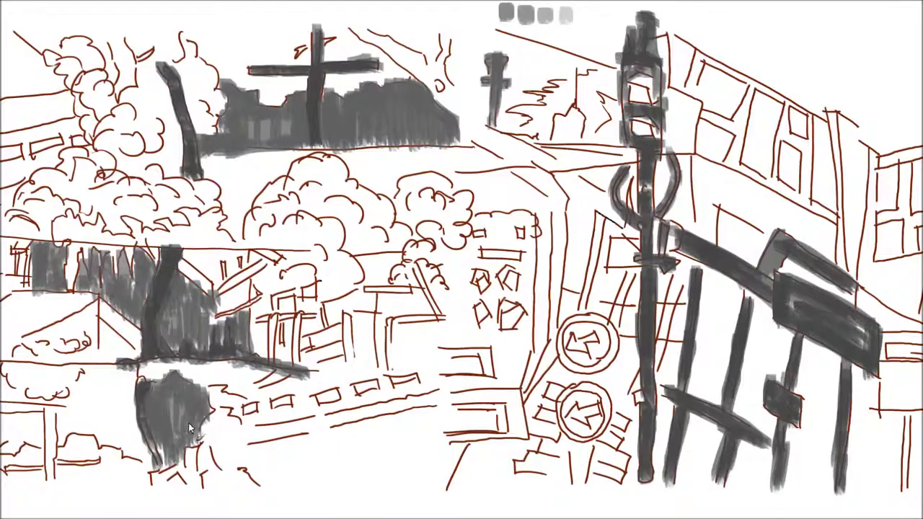
pyautogui.moveTo(364, 266)
pyautogui.mouseDown()
pyautogui.moveTo(393, 267)
pyautogui.moveTo(368, 288)
pyautogui.mouseUp()
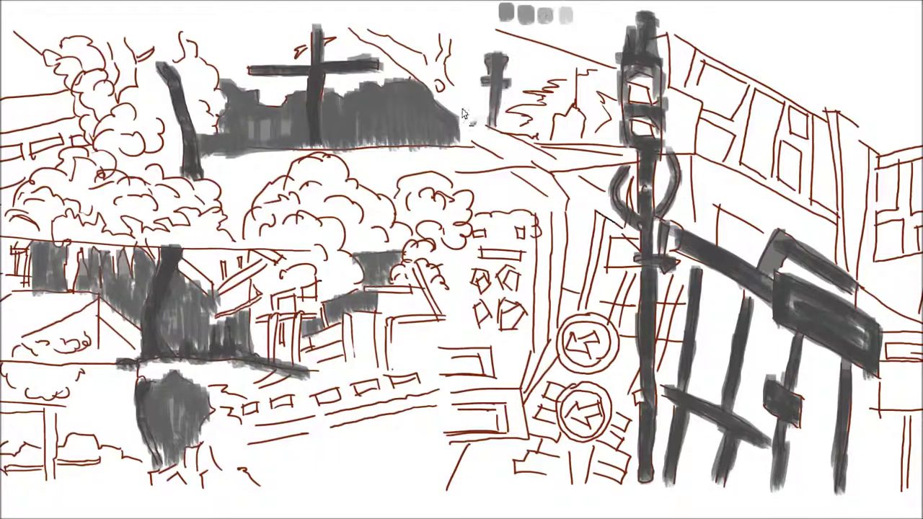
pyautogui.moveTo(303, 158)
pyautogui.mouseDown()
pyautogui.moveTo(260, 170)
pyautogui.moveTo(208, 162)
pyautogui.mouseUp()
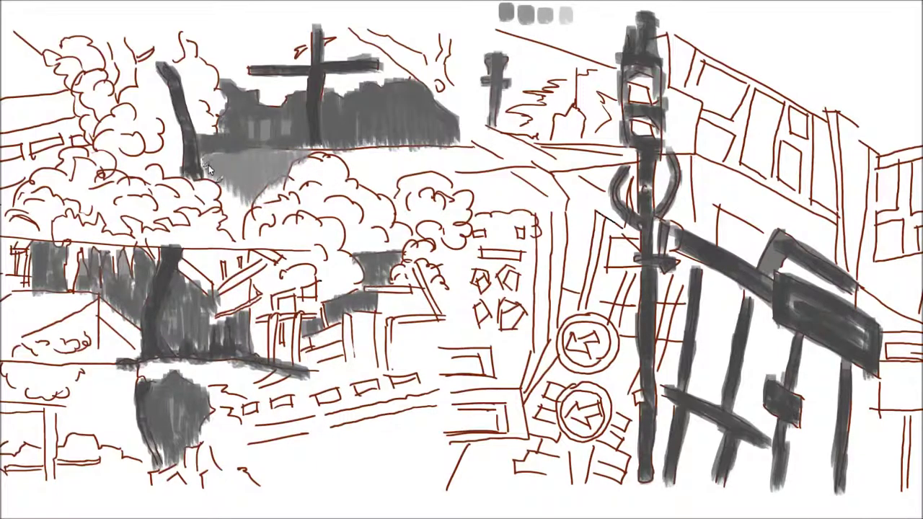
# - Extend light grey over the street to the right, then paint the central tree canopy dark grey
pyautogui.moveTo(228, 227); pyautogui.dragTo(236, 224)
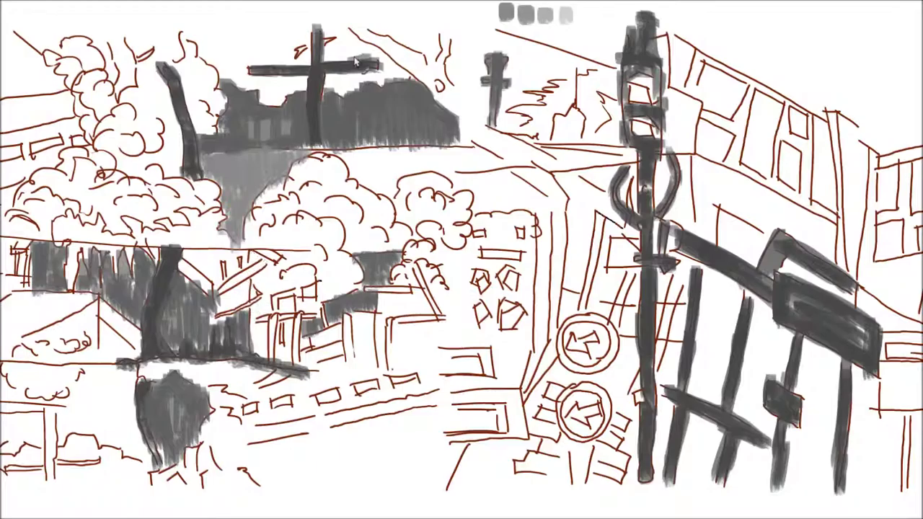
pyautogui.moveTo(349, 160)
pyautogui.mouseDown()
pyautogui.moveTo(364, 184)
pyautogui.moveTo(390, 189)
pyautogui.moveTo(370, 171)
pyautogui.moveTo(472, 187)
pyautogui.moveTo(509, 155)
pyautogui.moveTo(491, 202)
pyautogui.moveTo(534, 180)
pyautogui.moveTo(519, 205)
pyautogui.moveTo(554, 238)
pyautogui.moveTo(527, 397)
pyautogui.mouseUp()
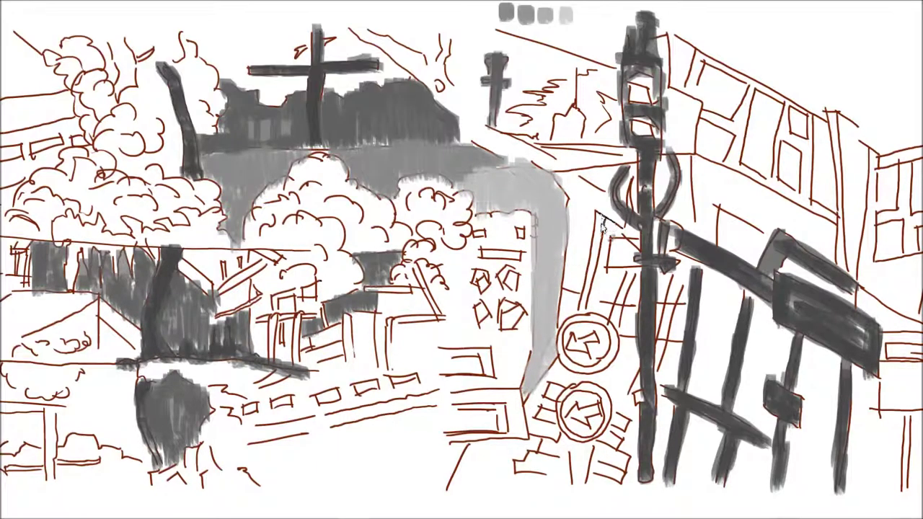
pyautogui.moveTo(305, 166)
pyautogui.mouseDown()
pyautogui.moveTo(320, 173)
pyautogui.moveTo(332, 162)
pyautogui.moveTo(296, 191)
pyautogui.moveTo(268, 196)
pyautogui.moveTo(318, 220)
pyautogui.moveTo(303, 202)
pyautogui.moveTo(329, 242)
pyautogui.moveTo(342, 213)
pyautogui.moveTo(390, 237)
pyautogui.moveTo(256, 250)
pyautogui.moveTo(281, 227)
pyautogui.moveTo(252, 238)
pyautogui.mouseUp()
pyautogui.moveTo(354, 241)
pyautogui.mouseDown()
pyautogui.moveTo(415, 249)
pyautogui.moveTo(339, 263)
pyautogui.moveTo(346, 288)
pyautogui.moveTo(328, 297)
pyautogui.moveTo(285, 271)
pyautogui.mouseUp()
# - Darken the right-hand small trees and left trunk base, and paint the big diagonal branch to the top edge
pyautogui.moveTo(426, 173)
pyautogui.mouseDown()
pyautogui.moveTo(411, 195)
pyautogui.moveTo(458, 228)
pyautogui.moveTo(432, 227)
pyautogui.moveTo(415, 199)
pyautogui.moveTo(443, 263)
pyautogui.moveTo(401, 281)
pyautogui.moveTo(479, 241)
pyautogui.moveTo(534, 235)
pyautogui.moveTo(539, 285)
pyautogui.moveTo(469, 268)
pyautogui.moveTo(462, 254)
pyautogui.mouseUp()
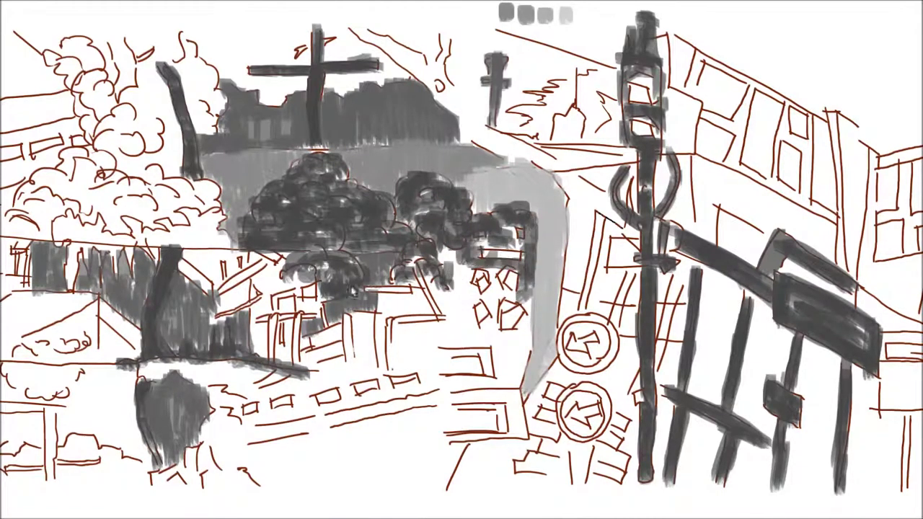
pyautogui.moveTo(189, 191)
pyautogui.mouseDown()
pyautogui.moveTo(162, 194)
pyautogui.moveTo(173, 213)
pyautogui.moveTo(204, 232)
pyautogui.moveTo(214, 227)
pyautogui.moveTo(196, 257)
pyautogui.moveTo(173, 249)
pyautogui.moveTo(128, 260)
pyautogui.moveTo(135, 204)
pyautogui.moveTo(109, 215)
pyautogui.moveTo(69, 162)
pyautogui.moveTo(8, 216)
pyautogui.moveTo(94, 224)
pyautogui.moveTo(141, 147)
pyautogui.moveTo(101, 108)
pyautogui.moveTo(134, 108)
pyautogui.moveTo(106, 189)
pyautogui.moveTo(144, 78)
pyautogui.moveTo(72, 94)
pyautogui.moveTo(51, 43)
pyautogui.moveTo(123, 36)
pyautogui.moveTo(161, 196)
pyautogui.mouseUp()
pyautogui.moveTo(346, 23); pyautogui.dragTo(424, 76)
pyautogui.moveTo(444, 40)
pyautogui.mouseDown()
pyautogui.moveTo(441, 6)
pyautogui.moveTo(447, 83)
pyautogui.moveTo(484, 150)
pyautogui.moveTo(570, 181)
pyautogui.moveTo(567, 189)
pyautogui.mouseUp()
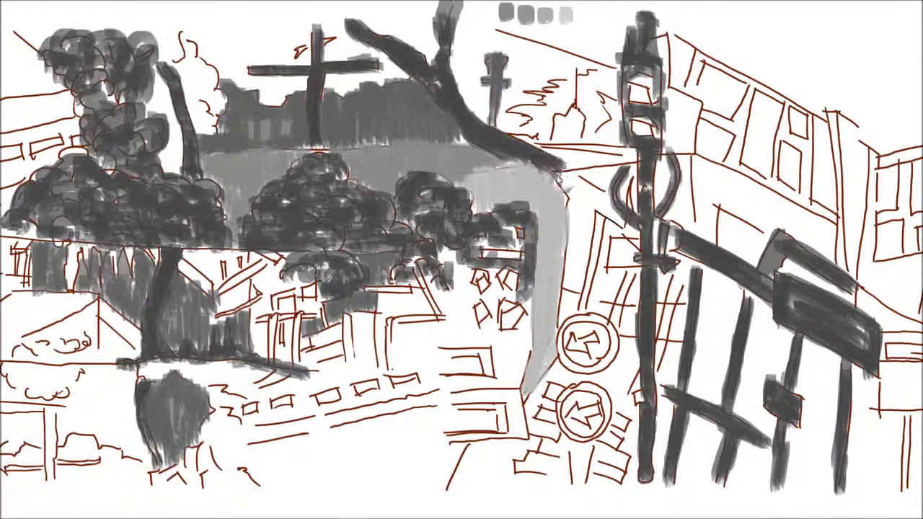
# - Fill both round signs dark grey and add dark strokes above, beside and along the road edge
pyautogui.moveTo(604, 363)
pyautogui.mouseDown()
pyautogui.moveTo(562, 361)
pyautogui.moveTo(570, 321)
pyautogui.moveTo(606, 339)
pyautogui.moveTo(590, 411)
pyautogui.moveTo(570, 426)
pyautogui.mouseUp()
pyautogui.moveTo(559, 394)
pyautogui.mouseDown()
pyautogui.moveTo(609, 404)
pyautogui.moveTo(581, 450)
pyautogui.mouseUp()
pyautogui.moveTo(580, 216)
pyautogui.mouseDown()
pyautogui.moveTo(577, 288)
pyautogui.moveTo(559, 173)
pyautogui.moveTo(628, 238)
pyautogui.mouseUp()
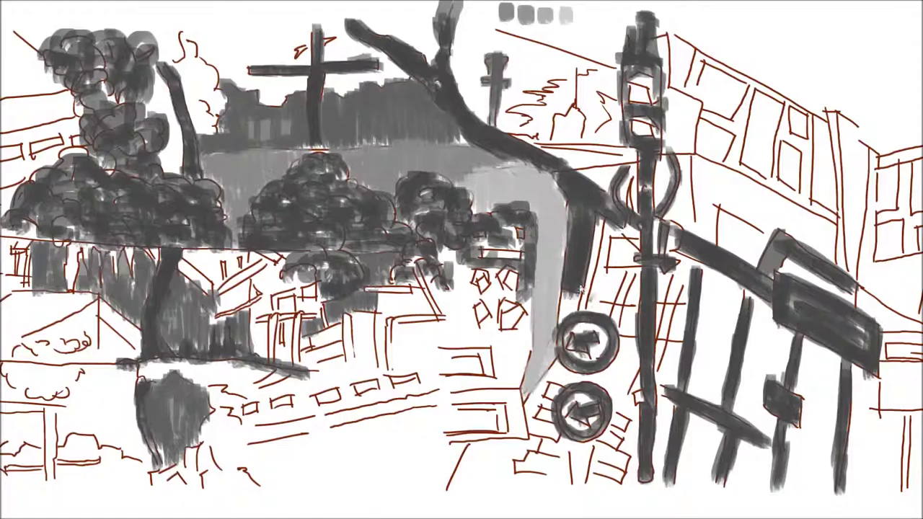
pyautogui.moveTo(555, 368); pyautogui.dragTo(527, 400)
pyautogui.moveTo(508, 437); pyautogui.dragTo(449, 509)
# - Paint a grey road stroke, dashed street-edge markings and the dark bracket near the signs
pyautogui.moveTo(381, 408)
pyautogui.mouseDown()
pyautogui.moveTo(447, 393)
pyautogui.moveTo(245, 437)
pyautogui.mouseUp()
pyautogui.moveTo(393, 378); pyautogui.dragTo(424, 374)
pyautogui.moveTo(353, 390); pyautogui.dragTo(382, 386)
pyautogui.moveTo(314, 397); pyautogui.dragTo(341, 393)
pyautogui.moveTo(274, 405); pyautogui.dragTo(296, 401)
pyautogui.moveTo(241, 411); pyautogui.dragTo(260, 406)
pyautogui.moveTo(445, 352)
pyautogui.mouseDown()
pyautogui.moveTo(487, 354)
pyautogui.moveTo(495, 379)
pyautogui.moveTo(451, 375)
pyautogui.mouseUp()
# - Shade the low wall and shrubs at the left and paint the far-left post
pyautogui.moveTo(91, 322)
pyautogui.mouseDown()
pyautogui.moveTo(44, 359)
pyautogui.moveTo(20, 361)
pyautogui.mouseUp()
pyautogui.moveTo(81, 355)
pyautogui.mouseDown()
pyautogui.moveTo(52, 394)
pyautogui.moveTo(1, 396)
pyautogui.mouseUp()
pyautogui.moveTo(59, 365); pyautogui.dragTo(3, 381)
pyautogui.moveTo(40, 396)
pyautogui.mouseDown()
pyautogui.moveTo(44, 472)
pyautogui.moveTo(53, 478)
pyautogui.mouseUp()
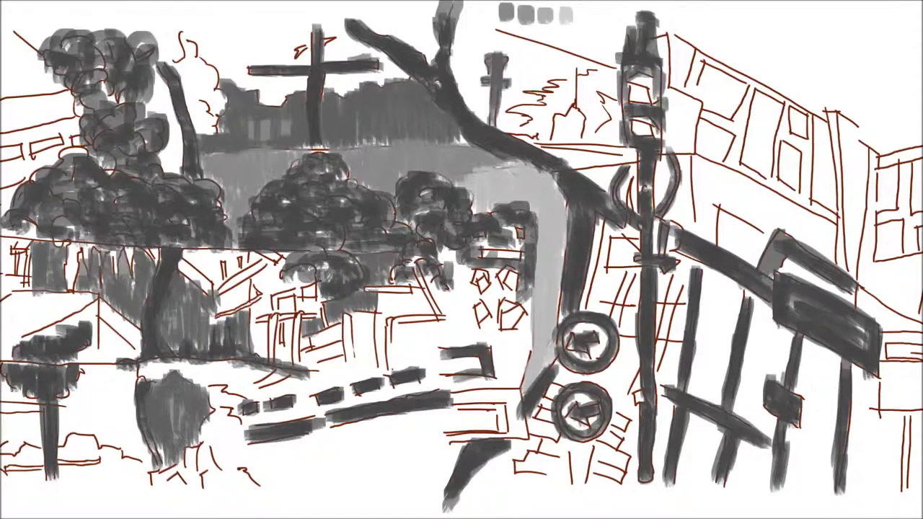
# - Darken the foliage right of the left tree trunk and along the left edge
pyautogui.moveTo(179, 38)
pyautogui.mouseDown()
pyautogui.moveTo(211, 88)
pyautogui.moveTo(218, 121)
pyautogui.mouseUp()
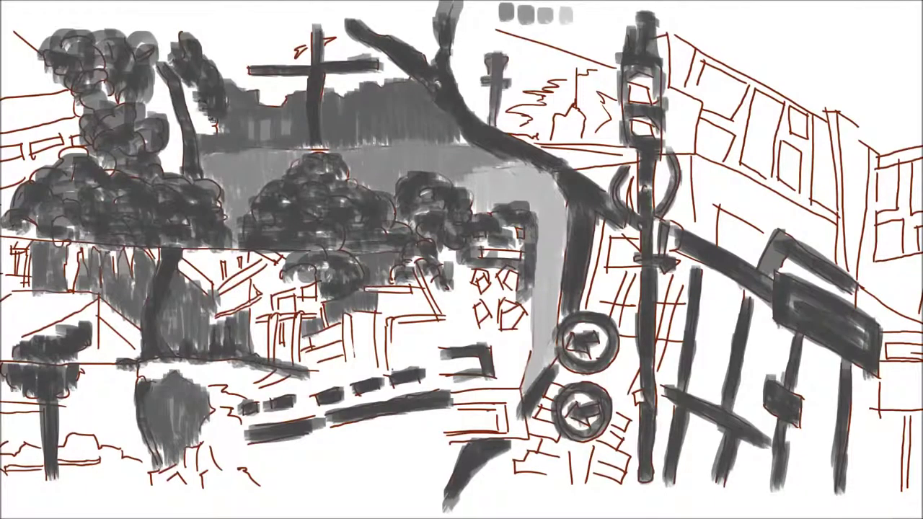
pyautogui.moveTo(189, 80); pyautogui.dragTo(213, 134)
pyautogui.moveTo(65, 141)
pyautogui.mouseDown()
pyautogui.moveTo(1, 152)
pyautogui.moveTo(1, 162)
pyautogui.mouseUp()
pyautogui.moveTo(89, 134); pyautogui.dragTo(70, 146)
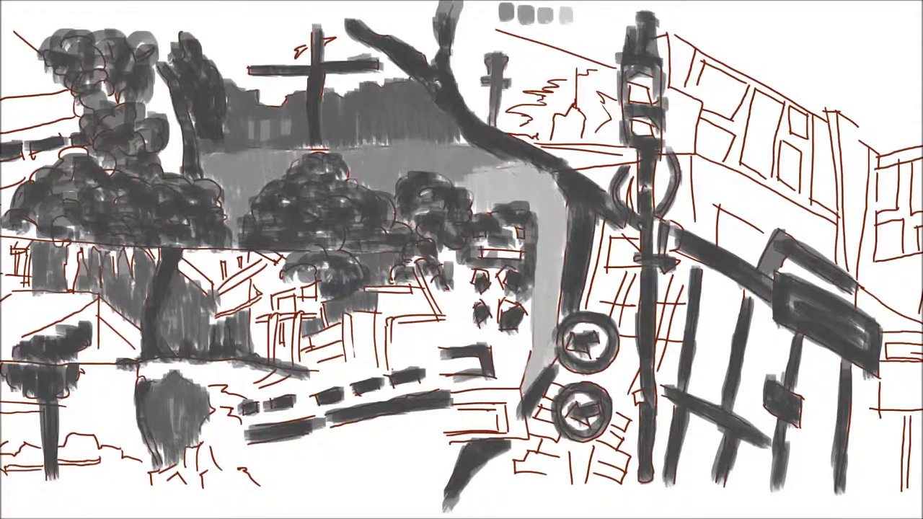
# - Add light grey strokes among the central houses and a wedge left of the trees
pyautogui.moveTo(368, 292); pyautogui.dragTo(410, 288)
pyautogui.moveTo(271, 310); pyautogui.dragTo(272, 339)
pyautogui.moveTo(220, 296); pyautogui.dragTo(261, 262)
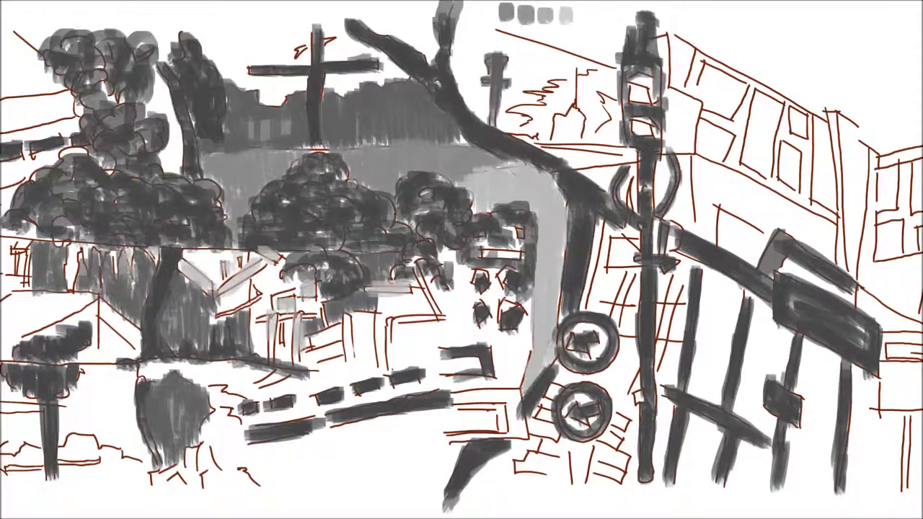
pyautogui.moveTo(5, 122); pyautogui.dragTo(80, 109)
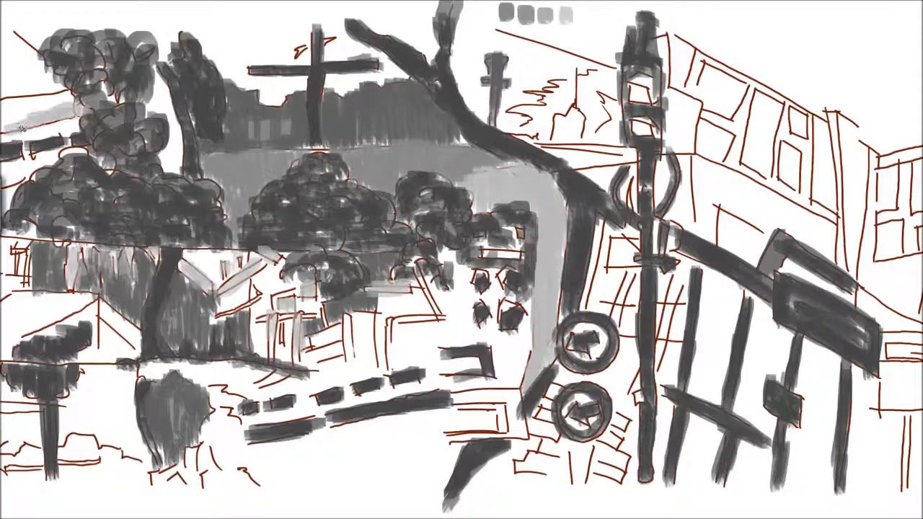
# - Paint light grey wedges, far-left roof, lower-left ground and the left tree's right edge
pyautogui.moveTo(4, 105); pyautogui.dragTo(80, 90)
pyautogui.moveTo(100, 307); pyautogui.dragTo(143, 345)
pyautogui.moveTo(96, 293)
pyautogui.mouseDown()
pyautogui.moveTo(1, 303)
pyautogui.moveTo(47, 306)
pyautogui.mouseUp()
pyautogui.moveTo(145, 487)
pyautogui.mouseDown()
pyautogui.moveTo(75, 433)
pyautogui.moveTo(14, 454)
pyautogui.moveTo(145, 484)
pyautogui.mouseUp()
pyautogui.moveTo(177, 174)
pyautogui.mouseDown()
pyautogui.moveTo(162, 108)
pyautogui.moveTo(104, 85)
pyautogui.mouseUp()
# - Fill the sky light grey from the top-left treetop across the cross to the right roofs
pyautogui.moveTo(206, 55)
pyautogui.mouseDown()
pyautogui.moveTo(173, 18)
pyautogui.moveTo(162, 58)
pyautogui.moveTo(108, 11)
pyautogui.moveTo(14, 42)
pyautogui.mouseUp()
pyautogui.moveTo(310, 76)
pyautogui.mouseDown()
pyautogui.moveTo(268, 105)
pyautogui.moveTo(210, 52)
pyautogui.moveTo(298, 18)
pyautogui.mouseUp()
pyautogui.moveTo(235, 63)
pyautogui.mouseDown()
pyautogui.moveTo(296, 49)
pyautogui.moveTo(268, 52)
pyautogui.mouseUp()
pyautogui.moveTo(309, 24)
pyautogui.mouseDown()
pyautogui.moveTo(249, 29)
pyautogui.moveTo(236, 48)
pyautogui.mouseUp()
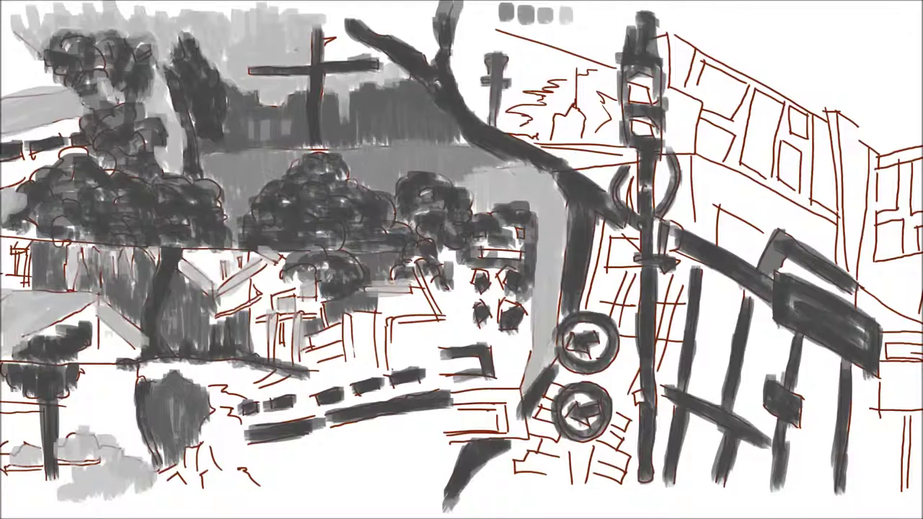
pyautogui.moveTo(329, 53); pyautogui.dragTo(338, 30)
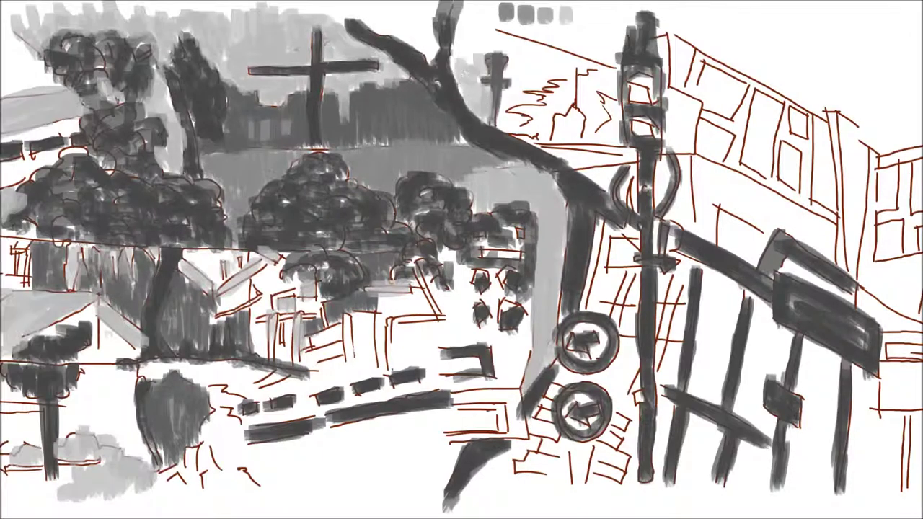
pyautogui.moveTo(430, 46); pyautogui.dragTo(427, 22)
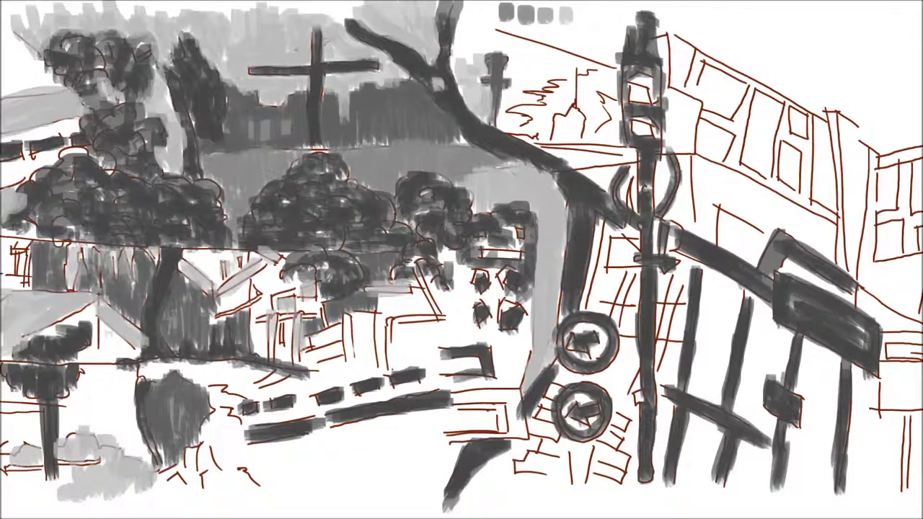
pyautogui.moveTo(533, 90)
pyautogui.mouseDown()
pyautogui.moveTo(516, 51)
pyautogui.moveTo(588, 69)
pyautogui.mouseUp()
pyautogui.moveTo(548, 43)
pyautogui.mouseDown()
pyautogui.moveTo(469, 25)
pyautogui.moveTo(458, 80)
pyautogui.mouseUp()
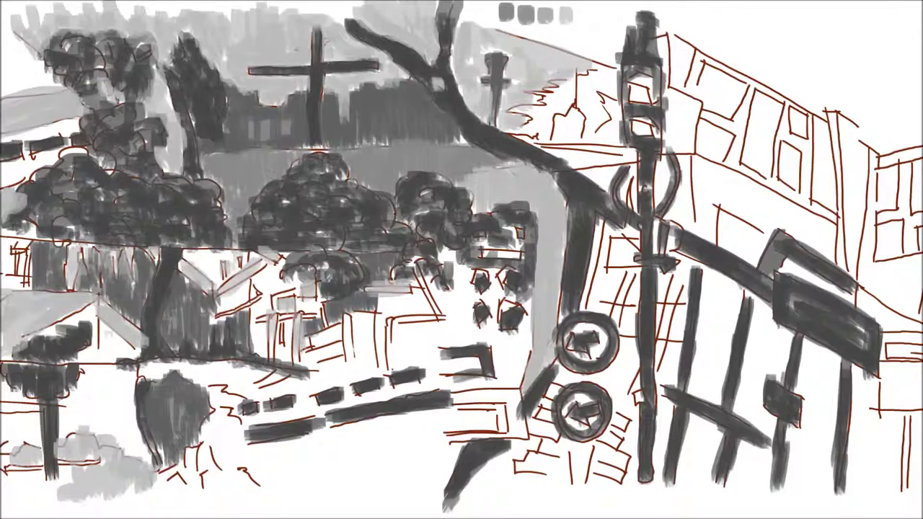
# - Add light grey beside the lamp post and around the round road signs
pyautogui.moveTo(617, 241); pyautogui.dragTo(629, 261)
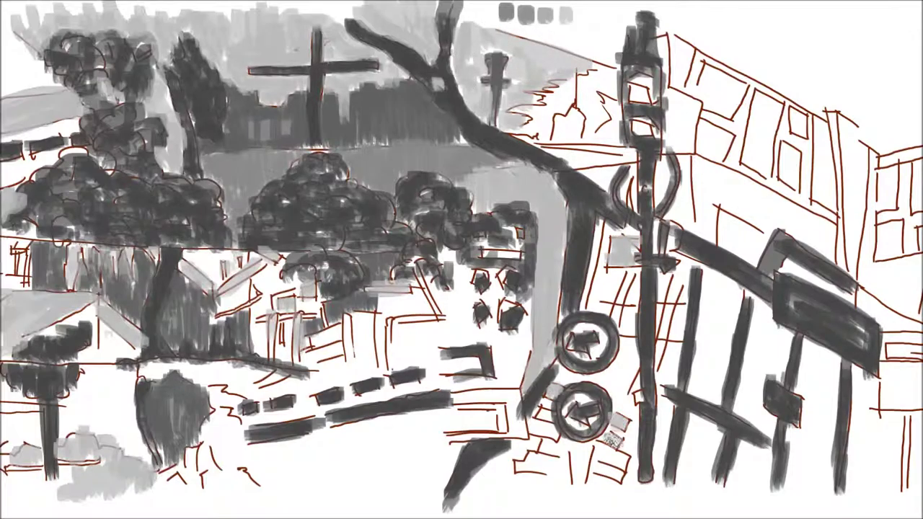
pyautogui.moveTo(519, 384)
pyautogui.mouseDown()
pyautogui.moveTo(519, 436)
pyautogui.moveTo(466, 393)
pyautogui.mouseUp()
pyautogui.moveTo(516, 433); pyautogui.dragTo(482, 437)
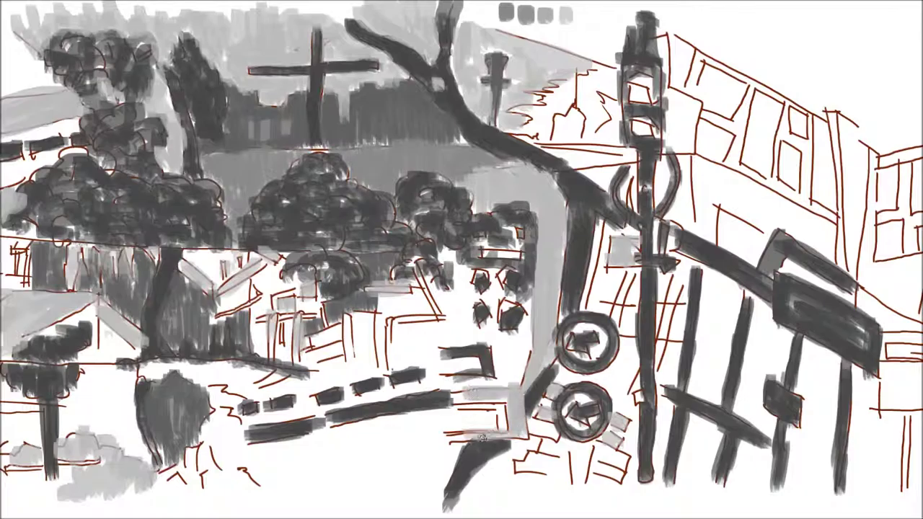
# - Fill the right building's tall, small, narrow and right-hand window rectangles with grey
pyautogui.moveTo(773, 134); pyautogui.dragTo(709, 88)
pyautogui.moveTo(728, 132); pyautogui.dragTo(718, 149)
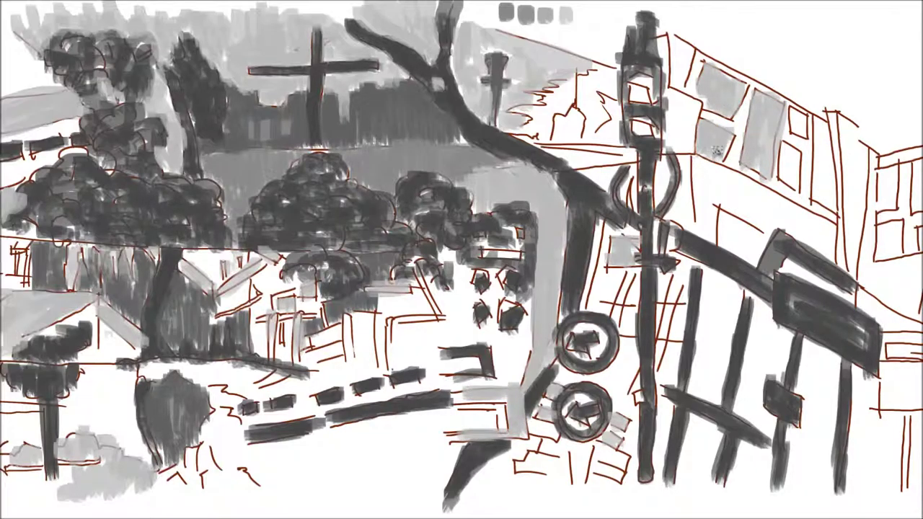
pyautogui.moveTo(793, 192)
pyautogui.mouseDown()
pyautogui.moveTo(784, 143)
pyautogui.moveTo(826, 190)
pyautogui.mouseUp()
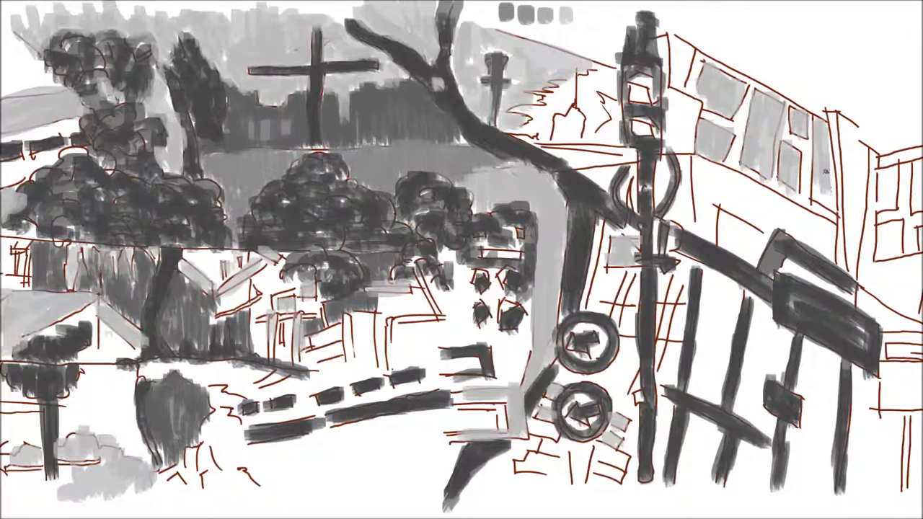
pyautogui.moveTo(885, 160); pyautogui.dragTo(884, 234)
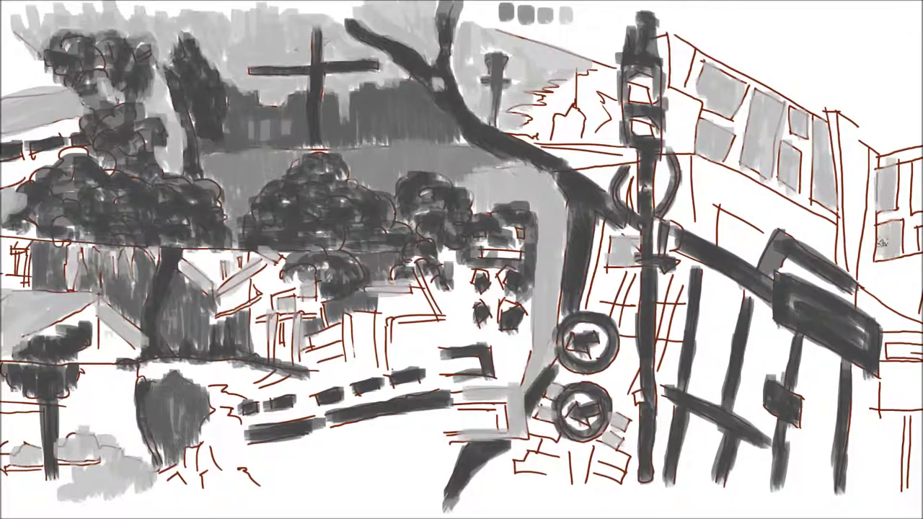
# - Fill the tall panels between the fence posts with grey
pyautogui.moveTo(721, 411); pyautogui.dragTo(707, 310)
pyautogui.moveTo(703, 390); pyautogui.dragTo(711, 292)
pyautogui.moveTo(700, 368)
pyautogui.mouseDown()
pyautogui.moveTo(743, 267)
pyautogui.moveTo(697, 373)
pyautogui.mouseUp()
pyautogui.moveTo(768, 303)
pyautogui.mouseDown()
pyautogui.moveTo(757, 375)
pyautogui.moveTo(765, 436)
pyautogui.mouseUp()
pyautogui.moveTo(742, 389)
pyautogui.mouseDown()
pyautogui.moveTo(765, 436)
pyautogui.moveTo(747, 483)
pyautogui.mouseUp()
# - Grey the lower fence and strip left of the post, then touch up below the sign and by the lamp post
pyautogui.moveTo(757, 438); pyautogui.dragTo(765, 490)
pyautogui.moveTo(717, 424)
pyautogui.mouseDown()
pyautogui.moveTo(704, 484)
pyautogui.moveTo(686, 489)
pyautogui.moveTo(696, 433)
pyautogui.mouseUp()
pyautogui.moveTo(671, 411)
pyautogui.mouseDown()
pyautogui.moveTo(656, 469)
pyautogui.moveTo(660, 433)
pyautogui.mouseUp()
pyautogui.moveTo(667, 408); pyautogui.dragTo(653, 483)
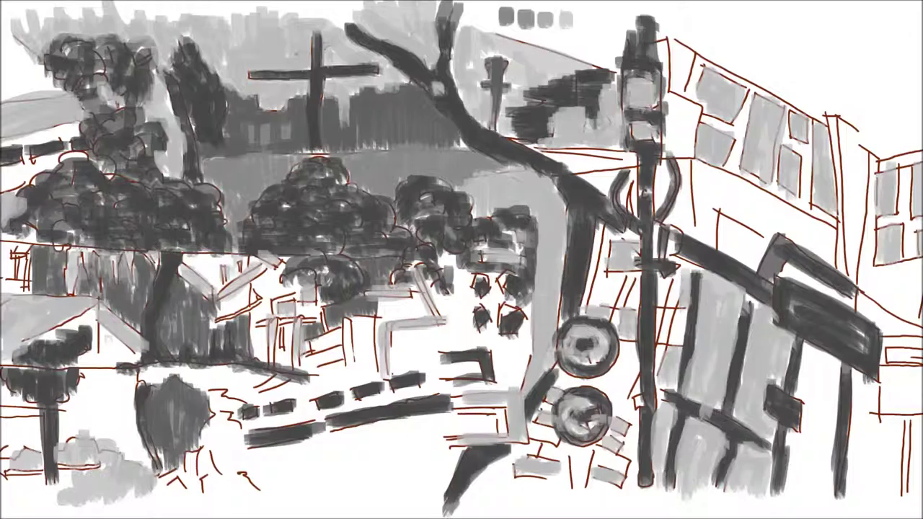
pyautogui.moveTo(584, 442); pyautogui.dragTo(583, 490)
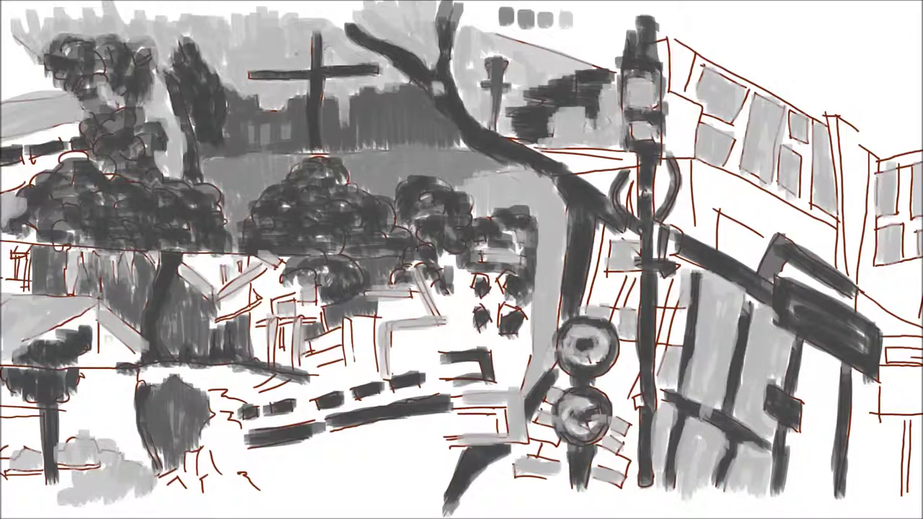
pyautogui.moveTo(681, 93); pyautogui.dragTo(681, 155)
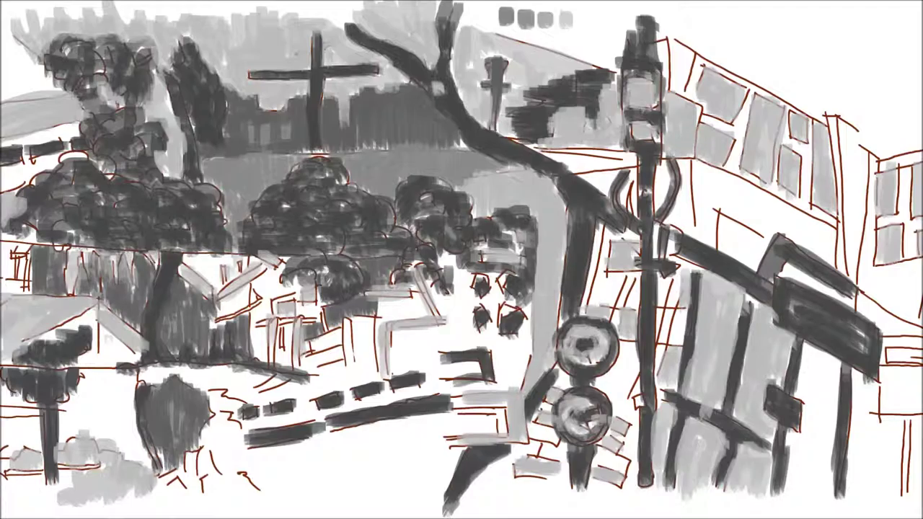
# - Outline the building windows and darken its edges, including a line down the right edge
pyautogui.moveTo(736, 126)
pyautogui.mouseDown()
pyautogui.moveTo(739, 173)
pyautogui.moveTo(728, 191)
pyautogui.moveTo(793, 184)
pyautogui.moveTo(768, 98)
pyautogui.moveTo(799, 111)
pyautogui.moveTo(837, 228)
pyautogui.moveTo(772, 189)
pyautogui.mouseUp()
pyautogui.moveTo(808, 137); pyautogui.dragTo(793, 170)
pyautogui.moveTo(689, 54); pyautogui.dragTo(675, 92)
pyautogui.moveTo(674, 40); pyautogui.dragTo(694, 98)
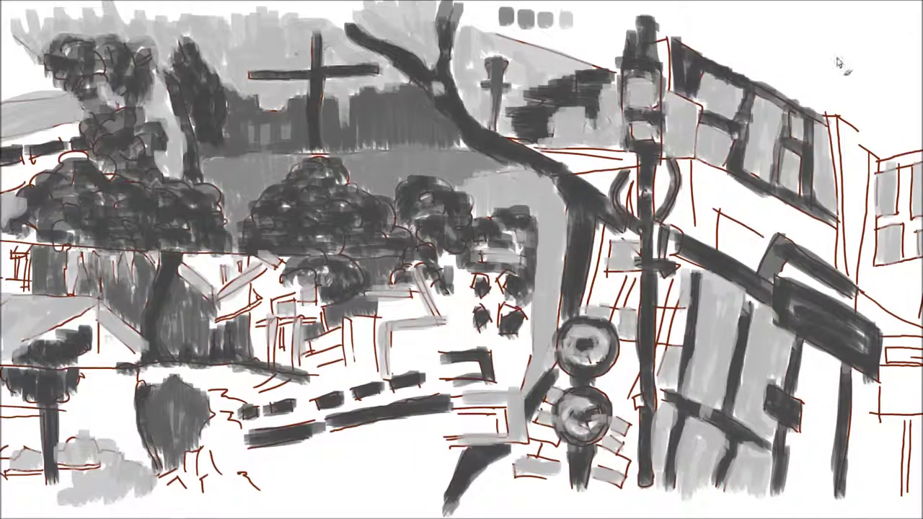
pyautogui.moveTo(832, 123); pyautogui.dragTo(841, 267)
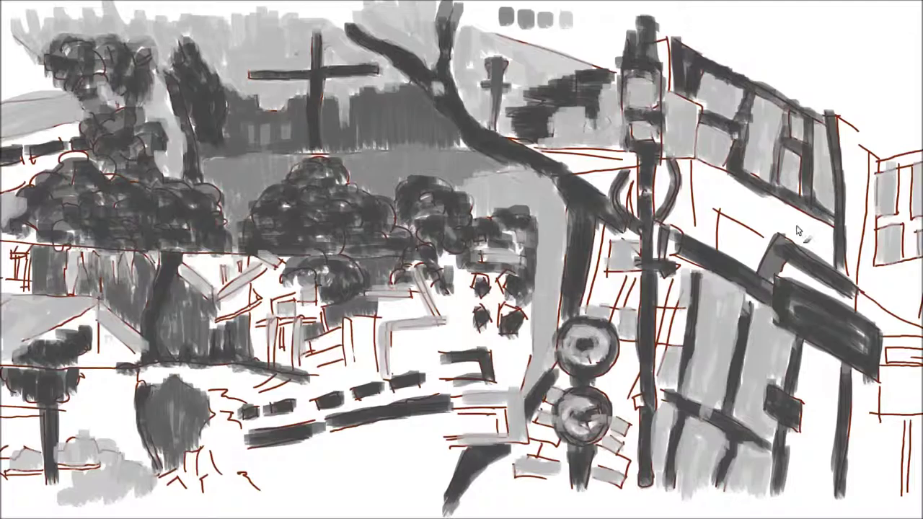
# - Darken the lamp post, fence posts, steps and signs at the lower right
pyautogui.moveTo(628, 277); pyautogui.dragTo(614, 321)
pyautogui.moveTo(678, 280)
pyautogui.mouseDown()
pyautogui.moveTo(664, 369)
pyautogui.moveTo(658, 342)
pyautogui.mouseUp()
pyautogui.moveTo(643, 386); pyautogui.dragTo(620, 430)
pyautogui.moveTo(631, 458); pyautogui.dragTo(590, 480)
pyautogui.moveTo(564, 449)
pyautogui.mouseDown()
pyautogui.moveTo(523, 465)
pyautogui.moveTo(522, 442)
pyautogui.mouseUp()
pyautogui.moveTo(509, 404); pyautogui.dragTo(462, 422)
pyautogui.moveTo(514, 433); pyautogui.dragTo(463, 445)
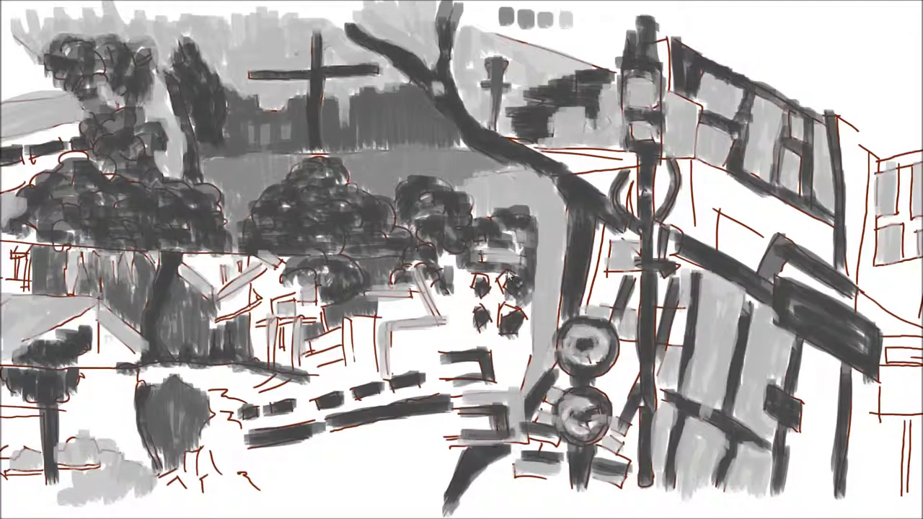
pyautogui.moveTo(535, 209); pyautogui.dragTo(541, 370)
# - Paint a thick dark curved road edge and darken the lower-middle fence post and steps
pyautogui.moveTo(547, 289); pyautogui.dragTo(513, 401)
pyautogui.moveTo(473, 173)
pyautogui.mouseDown()
pyautogui.moveTo(566, 216)
pyautogui.moveTo(559, 339)
pyautogui.moveTo(537, 385)
pyautogui.mouseUp()
pyautogui.moveTo(345, 324); pyautogui.dragTo(343, 364)
pyautogui.moveTo(351, 340); pyautogui.dragTo(309, 360)
# - Darken the fence area, under the tree and bottom-left ground, and hatch the left roof
pyautogui.moveTo(266, 306); pyautogui.dragTo(288, 346)
pyautogui.moveTo(311, 317); pyautogui.dragTo(333, 336)
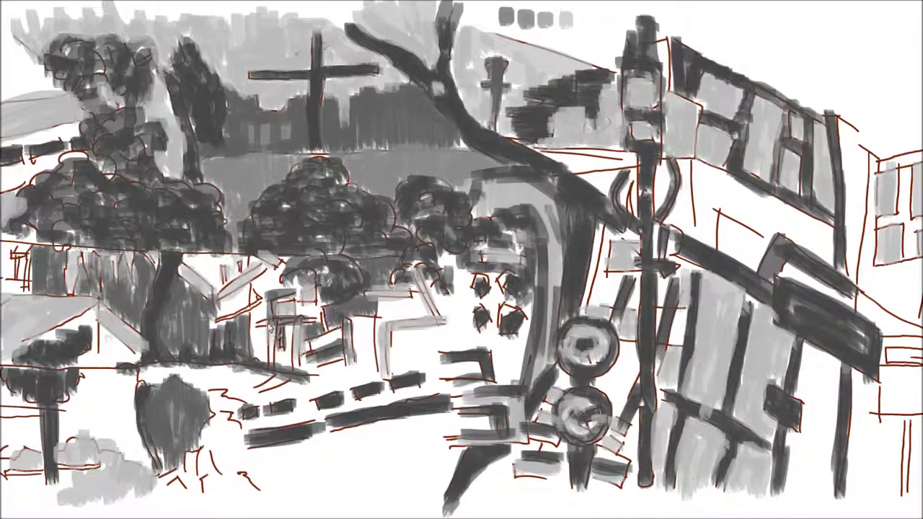
pyautogui.moveTo(237, 285); pyautogui.dragTo(223, 332)
pyautogui.moveTo(249, 317); pyautogui.dragTo(282, 338)
pyautogui.moveTo(181, 447); pyautogui.dragTo(166, 496)
pyautogui.moveTo(100, 461); pyautogui.dragTo(2, 476)
pyautogui.moveTo(101, 323); pyautogui.dragTo(134, 362)
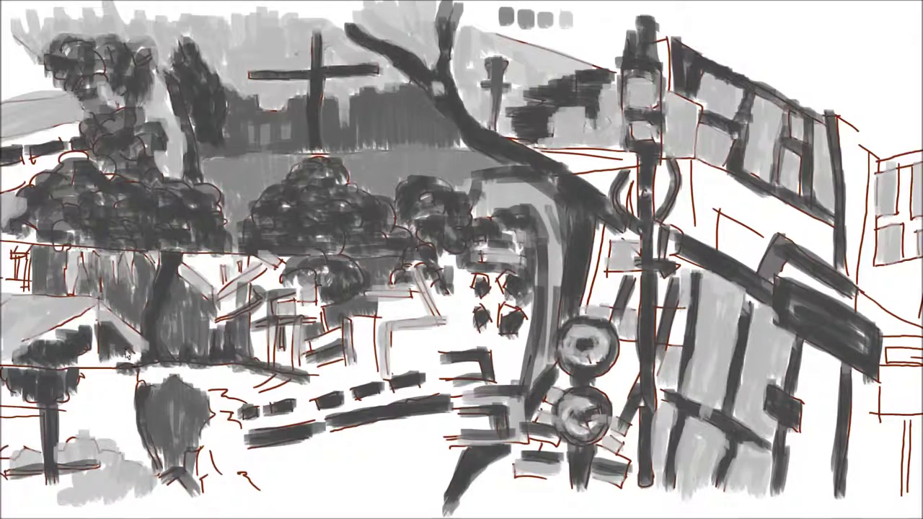
pyautogui.moveTo(72, 326); pyautogui.dragTo(115, 369)
pyautogui.moveTo(127, 345); pyautogui.dragTo(142, 367)
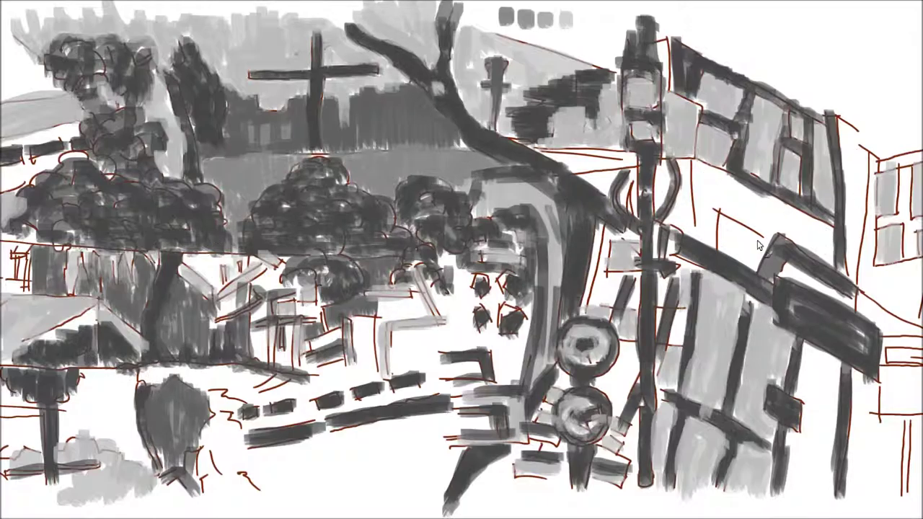
# - Cover the building wall below the windows and beside the lamp post with light grey
pyautogui.moveTo(669, 167); pyautogui.dragTo(664, 208)
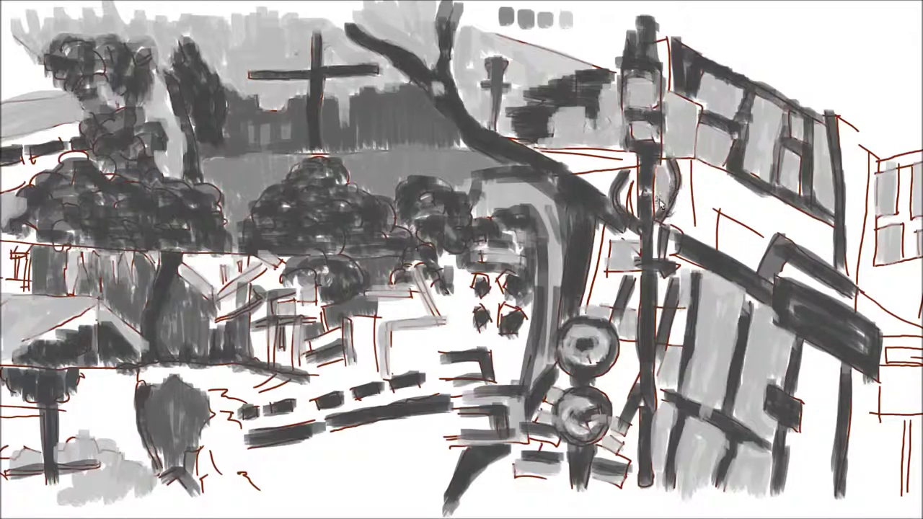
pyautogui.moveTo(687, 157); pyautogui.dragTo(678, 232)
pyautogui.moveTo(829, 245)
pyautogui.mouseDown()
pyautogui.moveTo(756, 199)
pyautogui.moveTo(829, 252)
pyautogui.mouseUp()
pyautogui.moveTo(765, 177)
pyautogui.mouseDown()
pyautogui.moveTo(699, 238)
pyautogui.moveTo(714, 254)
pyautogui.moveTo(818, 269)
pyautogui.moveTo(852, 178)
pyautogui.moveTo(856, 274)
pyautogui.mouseUp()
pyautogui.moveTo(858, 216)
pyautogui.mouseDown()
pyautogui.moveTo(858, 141)
pyautogui.moveTo(863, 237)
pyautogui.mouseUp()
# - Fill the lower-right wall, add grey by the round signs and beam, and darken a right window
pyautogui.moveTo(830, 372); pyautogui.dragTo(836, 468)
pyautogui.moveTo(808, 354); pyautogui.dragTo(840, 476)
pyautogui.moveTo(793, 411)
pyautogui.mouseDown()
pyautogui.moveTo(815, 497)
pyautogui.moveTo(844, 505)
pyautogui.mouseUp()
pyautogui.moveTo(609, 346); pyautogui.dragTo(628, 407)
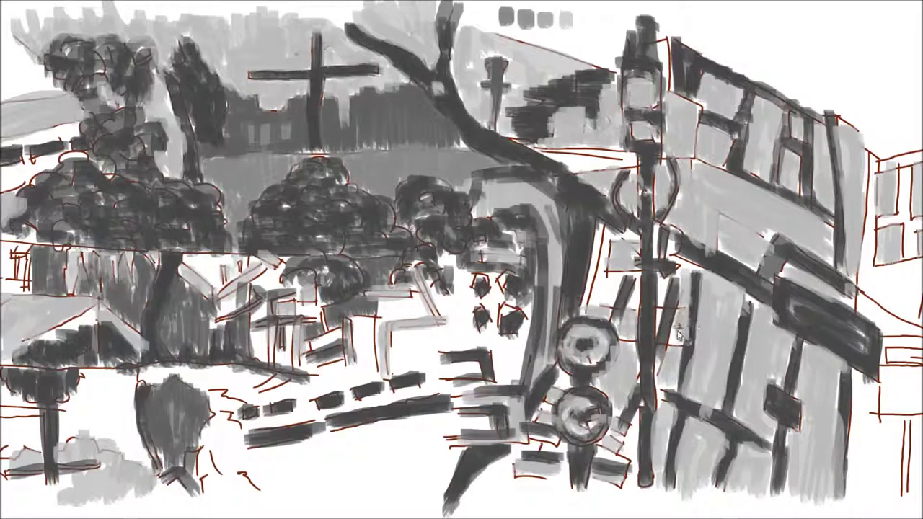
pyautogui.moveTo(671, 309); pyautogui.dragTo(689, 343)
pyautogui.moveTo(903, 168)
pyautogui.mouseDown()
pyautogui.moveTo(905, 216)
pyautogui.moveTo(920, 166)
pyautogui.mouseUp()
# - Darken the lower-left bush and add grey strokes along the bottom-left ground
pyautogui.moveTo(193, 389)
pyautogui.mouseDown()
pyautogui.moveTo(238, 427)
pyautogui.moveTo(271, 505)
pyautogui.moveTo(195, 442)
pyautogui.mouseUp()
pyautogui.moveTo(58, 480)
pyautogui.mouseDown()
pyautogui.moveTo(135, 497)
pyautogui.moveTo(186, 478)
pyautogui.mouseUp()
pyautogui.moveTo(299, 459); pyautogui.dragTo(119, 469)
# - Brush a tall, thick dark tree trunk down the right edge
pyautogui.moveTo(764, 51)
pyautogui.mouseDown()
pyautogui.moveTo(778, 253)
pyautogui.moveTo(770, 22)
pyautogui.moveTo(801, 303)
pyautogui.mouseUp()
pyautogui.moveTo(813, 260); pyautogui.dragTo(793, 310)
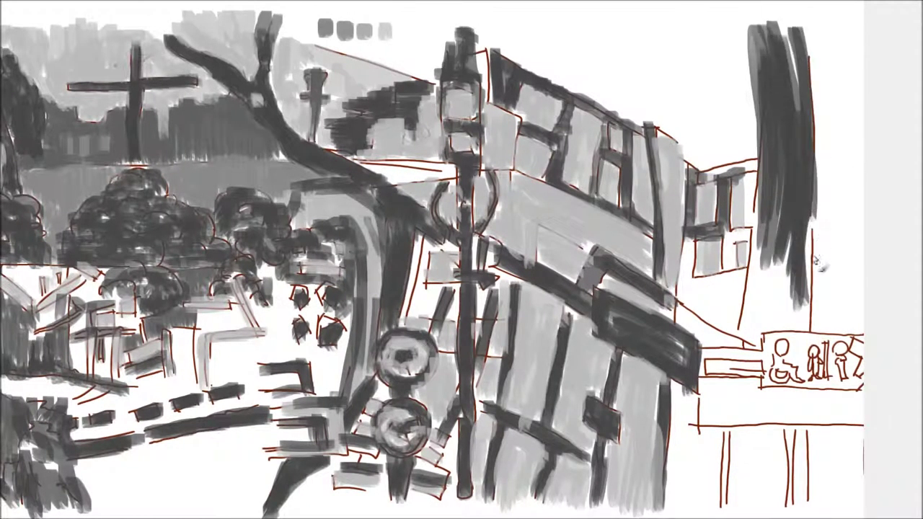
pyautogui.moveTo(815, 213); pyautogui.dragTo(804, 339)
pyautogui.moveTo(786, 230); pyautogui.dragTo(750, 346)
pyautogui.moveTo(758, 216); pyautogui.dragTo(747, 339)
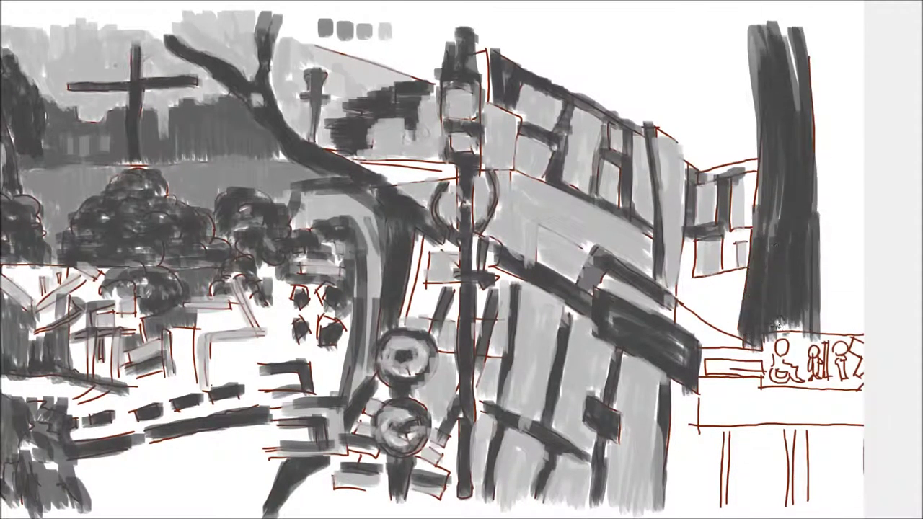
# - Fill a dark grey block at the bottom right beneath the trunk
pyautogui.moveTo(800, 318); pyautogui.dragTo(754, 353)
pyautogui.moveTo(794, 432); pyautogui.dragTo(801, 448)
pyautogui.moveTo(724, 432)
pyautogui.mouseDown()
pyautogui.moveTo(723, 478)
pyautogui.moveTo(750, 513)
pyautogui.moveTo(779, 513)
pyautogui.mouseUp()
pyautogui.moveTo(786, 440); pyautogui.dragTo(765, 514)
pyautogui.moveTo(793, 426)
pyautogui.mouseDown()
pyautogui.moveTo(732, 456)
pyautogui.moveTo(803, 500)
pyautogui.mouseUp()
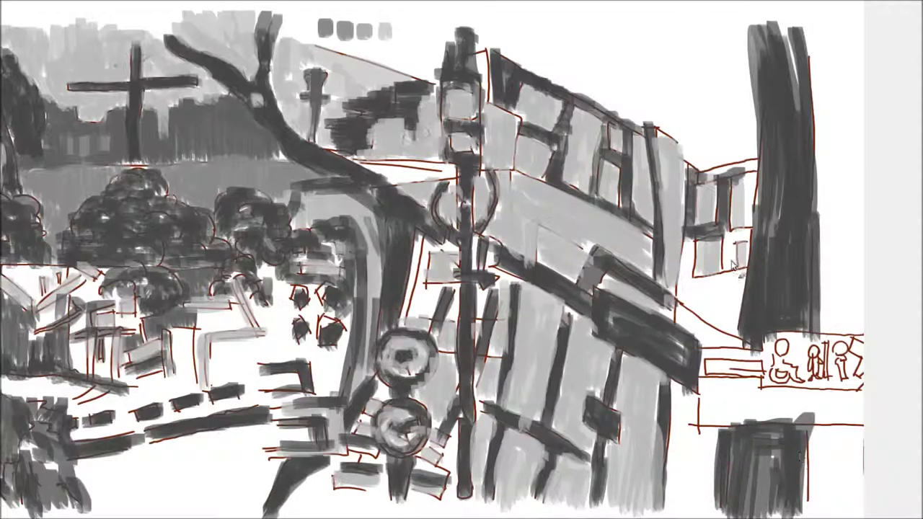
# - Darken the windows of the right-hand building
pyautogui.moveTo(742, 227); pyautogui.dragTo(740, 278)
pyautogui.moveTo(696, 169); pyautogui.dragTo(761, 164)
pyautogui.moveTo(689, 224); pyautogui.dragTo(692, 307)
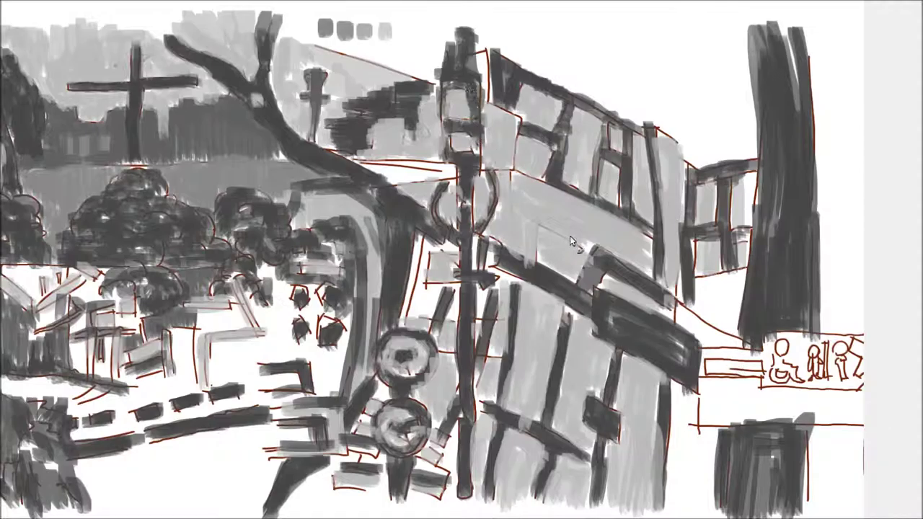
# - Tone the branch, the area around the lamp pole, and a dark band below the skyline
pyautogui.moveTo(268, 36); pyautogui.dragTo(275, 71)
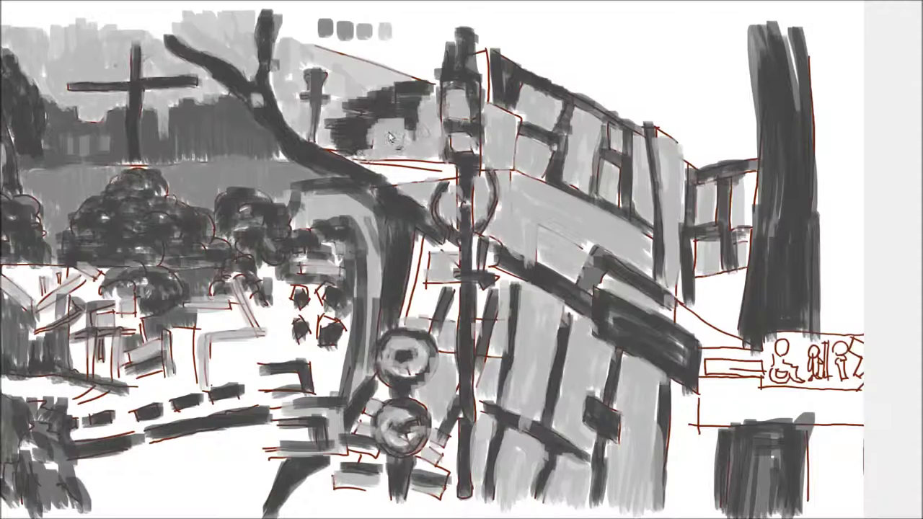
pyautogui.moveTo(444, 249); pyautogui.dragTo(421, 321)
pyautogui.moveTo(454, 288); pyautogui.dragTo(480, 328)
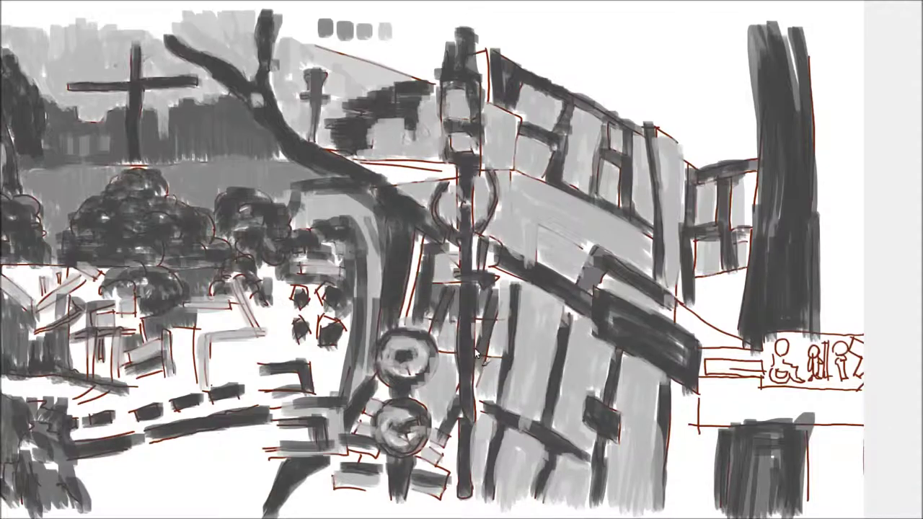
pyautogui.moveTo(453, 176); pyautogui.dragTo(363, 164)
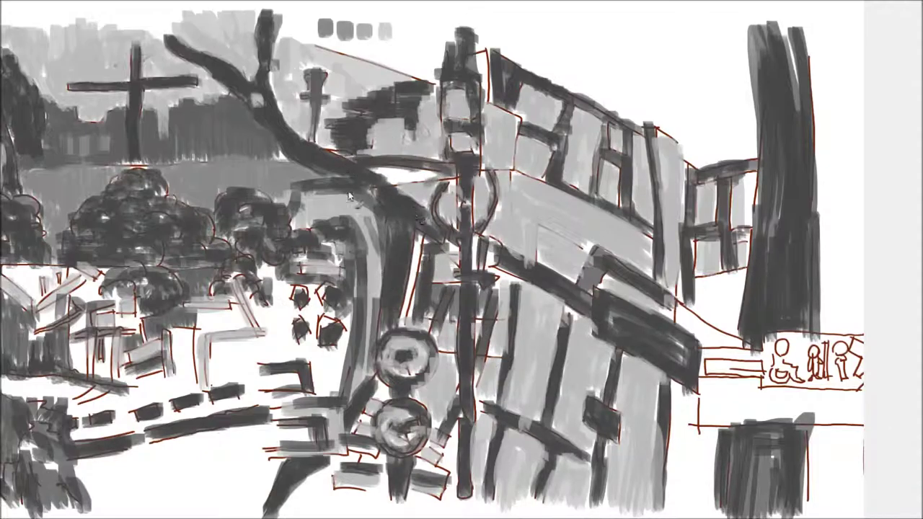
pyautogui.moveTo(297, 160); pyautogui.dragTo(137, 173)
pyautogui.moveTo(194, 167); pyautogui.dragTo(15, 171)
# - Rework the small figure sign in grey, undoing a stray dark stroke on the tower
pyautogui.moveTo(781, 359); pyautogui.dragTo(826, 382)
pyautogui.moveTo(837, 343); pyautogui.dragTo(869, 390)
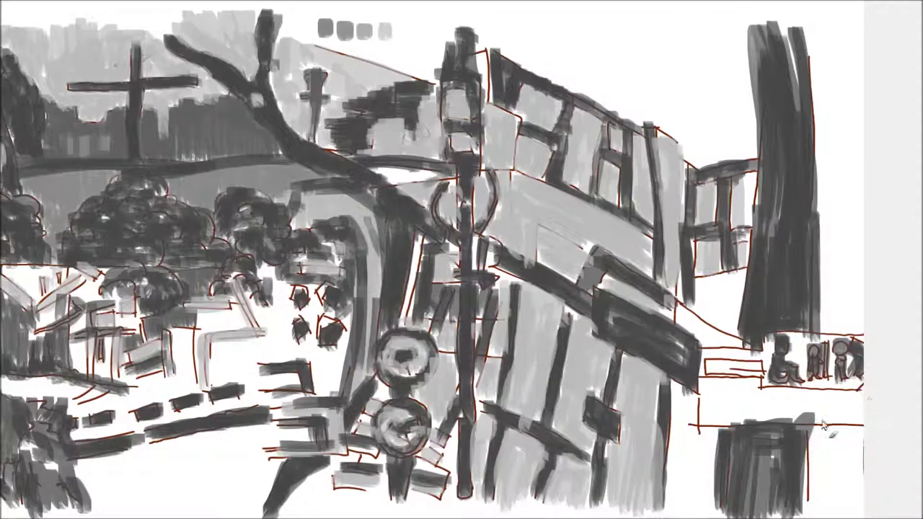
pyautogui.moveTo(800, 359); pyautogui.dragTo(764, 388)
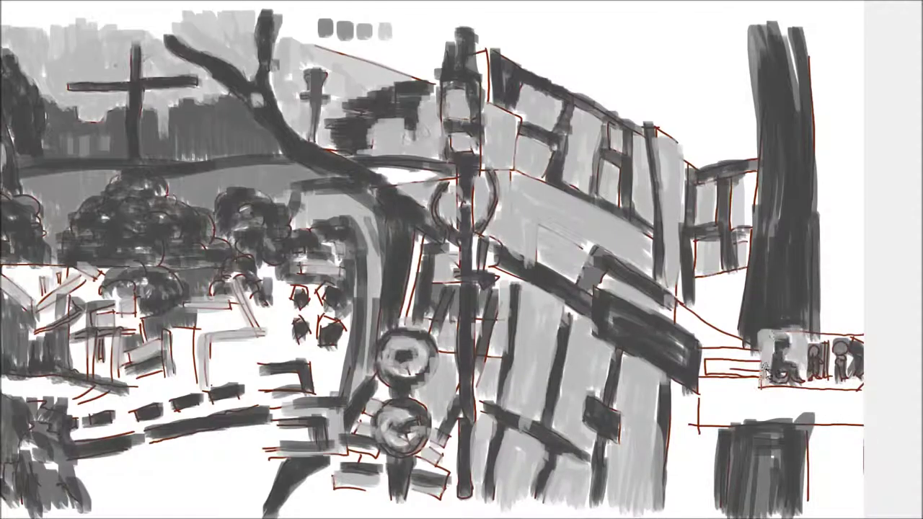
pyautogui.moveTo(800, 363)
pyautogui.mouseDown()
pyautogui.moveTo(829, 400)
pyautogui.moveTo(858, 354)
pyautogui.moveTo(854, 332)
pyautogui.mouseUp()
pyautogui.moveTo(753, 177); pyautogui.dragTo(756, 229)
pyautogui.hotkey('ctrl', 'z')
# - Paint a dark box and dark band under the figures, with light grey below the beam
pyautogui.moveTo(753, 368)
pyautogui.mouseDown()
pyautogui.moveTo(711, 373)
pyautogui.moveTo(682, 509)
pyautogui.mouseUp()
pyautogui.moveTo(696, 433); pyautogui.dragTo(710, 516)
pyautogui.moveTo(728, 396)
pyautogui.mouseDown()
pyautogui.moveTo(858, 395)
pyautogui.moveTo(714, 393)
pyautogui.moveTo(786, 426)
pyautogui.mouseUp()
pyautogui.moveTo(866, 419); pyautogui.dragTo(727, 461)
# - Fill the white area right of the dark trunk with light grey, top to bottom
pyautogui.moveTo(815, 433)
pyautogui.mouseDown()
pyautogui.moveTo(822, 515)
pyautogui.moveTo(847, 516)
pyautogui.mouseUp()
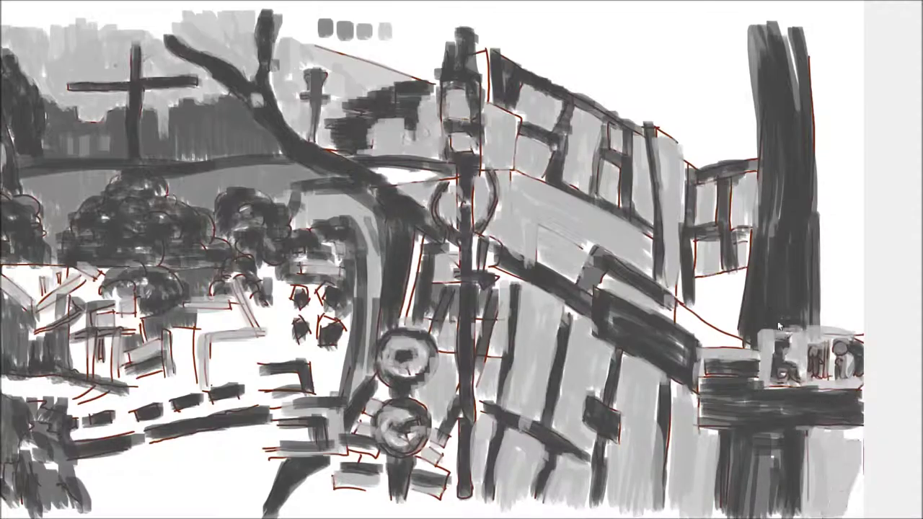
pyautogui.moveTo(851, 231); pyautogui.dragTo(844, 339)
pyautogui.moveTo(822, 274)
pyautogui.mouseDown()
pyautogui.moveTo(837, 108)
pyautogui.moveTo(851, 223)
pyautogui.mouseUp()
pyautogui.moveTo(858, 144); pyautogui.dragTo(822, 18)
pyautogui.moveTo(829, 123); pyautogui.dragTo(836, 227)
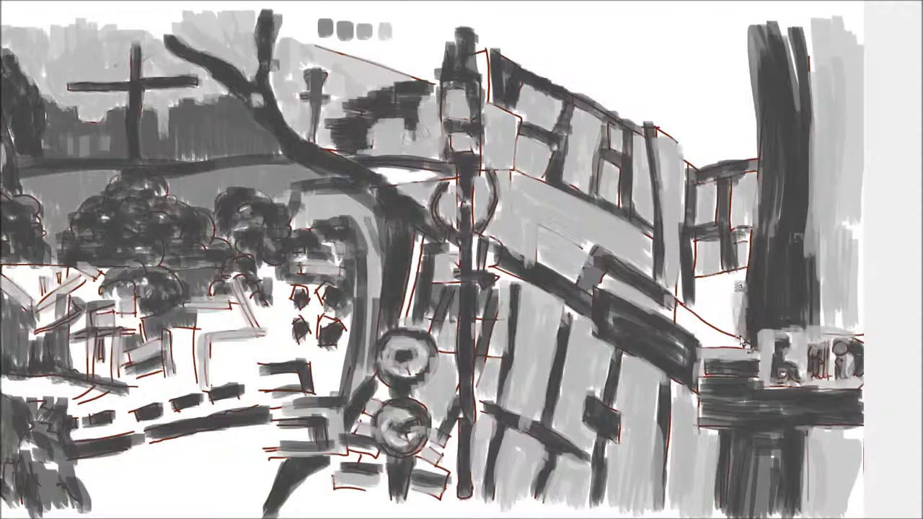
pyautogui.moveTo(750, 270); pyautogui.dragTo(725, 353)
pyautogui.moveTo(721, 284); pyautogui.dragTo(688, 317)
# - Cover the lower-left street around and below the red dots with light grey
pyautogui.moveTo(339, 347); pyautogui.dragTo(324, 401)
pyautogui.moveTo(310, 299)
pyautogui.mouseDown()
pyautogui.moveTo(307, 335)
pyautogui.moveTo(266, 263)
pyautogui.moveTo(280, 425)
pyautogui.moveTo(224, 404)
pyautogui.mouseUp()
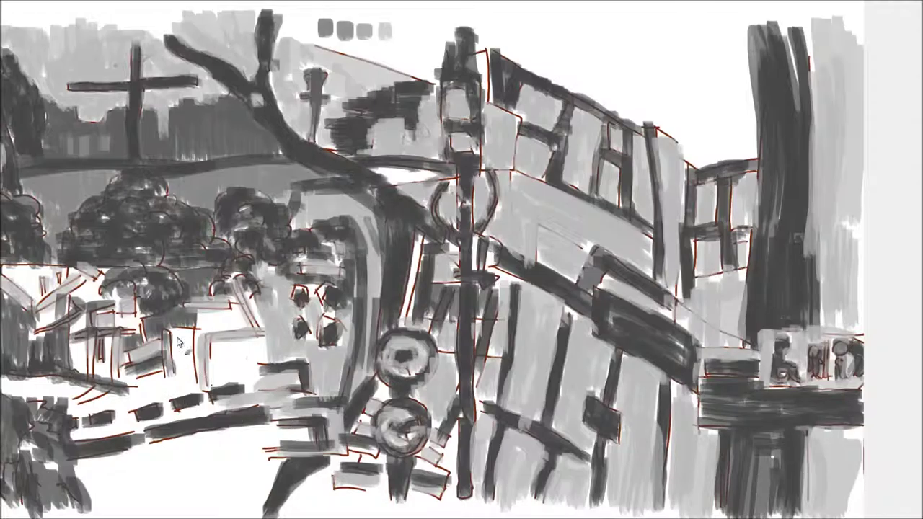
pyautogui.moveTo(119, 429); pyautogui.dragTo(79, 393)
pyautogui.moveTo(76, 426)
pyautogui.mouseDown()
pyautogui.moveTo(145, 437)
pyautogui.moveTo(157, 369)
pyautogui.mouseUp()
pyautogui.moveTo(140, 408)
pyautogui.mouseDown()
pyautogui.moveTo(198, 335)
pyautogui.moveTo(248, 386)
pyautogui.mouseUp()
pyautogui.moveTo(231, 346)
pyautogui.mouseDown()
pyautogui.moveTo(181, 426)
pyautogui.moveTo(137, 422)
pyautogui.mouseUp()
# - Add a dark L-shaped stroke and a short dark mark left of the red dots
pyautogui.moveTo(204, 386); pyautogui.dragTo(205, 328)
pyautogui.moveTo(206, 328)
pyautogui.mouseDown()
pyautogui.moveTo(263, 318)
pyautogui.moveTo(267, 289)
pyautogui.mouseUp()
pyautogui.moveTo(165, 332); pyautogui.dragTo(159, 366)
# - Finish light grey along the bottom-left edge and adjust the left-middle strokes
pyautogui.moveTo(295, 442); pyautogui.dragTo(130, 455)
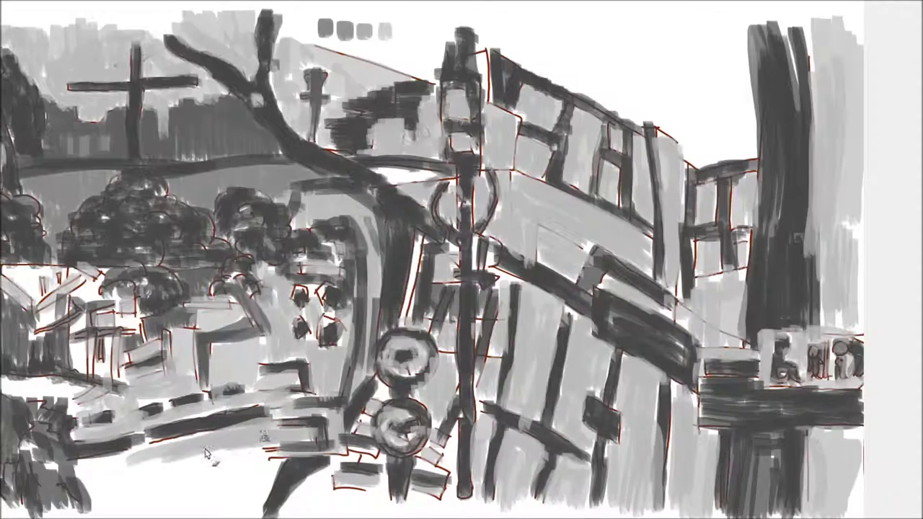
pyautogui.moveTo(248, 433); pyautogui.dragTo(68, 476)
pyautogui.moveTo(137, 483)
pyautogui.mouseDown()
pyautogui.moveTo(267, 451)
pyautogui.moveTo(238, 503)
pyautogui.moveTo(87, 505)
pyautogui.moveTo(79, 491)
pyautogui.mouseUp()
pyautogui.moveTo(73, 348)
pyautogui.mouseDown()
pyautogui.moveTo(126, 328)
pyautogui.moveTo(169, 295)
pyautogui.moveTo(69, 264)
pyautogui.mouseUp()
pyautogui.moveTo(83, 303)
pyautogui.mouseDown()
pyautogui.moveTo(145, 360)
pyautogui.moveTo(46, 375)
pyautogui.moveTo(109, 324)
pyautogui.moveTo(51, 382)
pyautogui.mouseUp()
pyautogui.moveTo(108, 331)
pyautogui.mouseDown()
pyautogui.moveTo(76, 380)
pyautogui.moveTo(212, 353)
pyautogui.moveTo(144, 303)
pyautogui.moveTo(166, 267)
pyautogui.mouseUp()
# - Darken the left-middle cloud shapes, add a dark dashed band and a light grey upper band
pyautogui.moveTo(249, 245); pyautogui.dragTo(177, 267)
pyautogui.moveTo(202, 220); pyautogui.dragTo(162, 202)
pyautogui.moveTo(287, 106); pyautogui.dragTo(129, 141)
pyautogui.moveTo(129, 173)
pyautogui.mouseDown()
pyautogui.moveTo(238, 162)
pyautogui.moveTo(289, 137)
pyautogui.mouseUp()
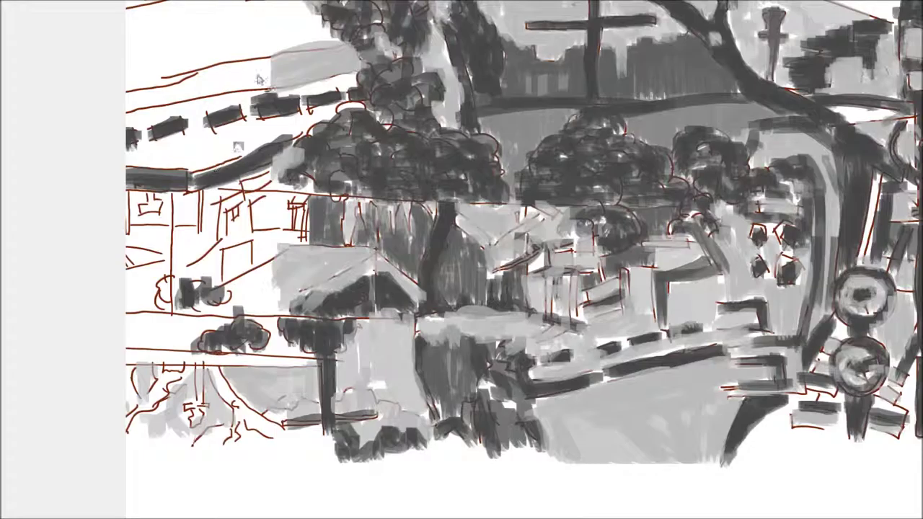
pyautogui.moveTo(289, 66); pyautogui.dragTo(134, 101)
pyautogui.moveTo(256, 249)
pyautogui.mouseDown()
pyautogui.moveTo(225, 268)
pyautogui.moveTo(251, 283)
pyautogui.mouseUp()
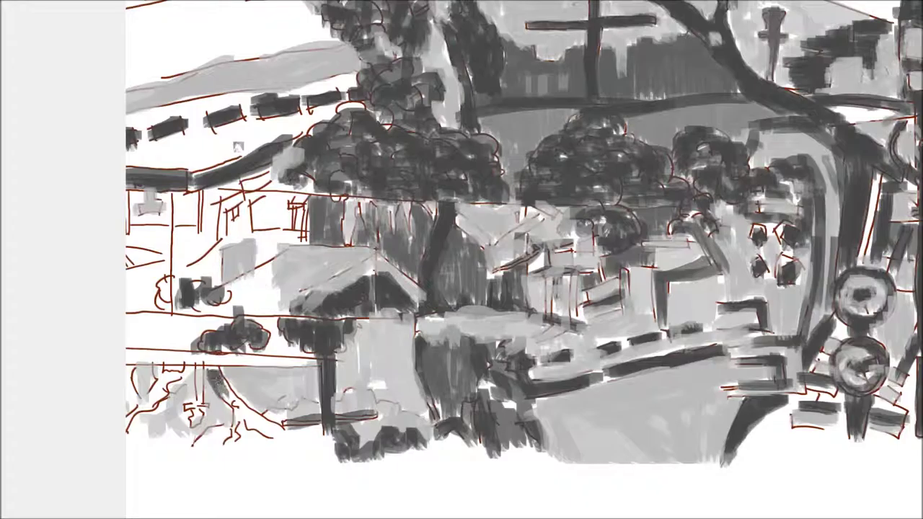
# - Paint the lower-left ground dark with a wide dark band across it
pyautogui.moveTo(211, 366); pyautogui.dragTo(287, 433)
pyautogui.moveTo(189, 364); pyautogui.dragTo(136, 411)
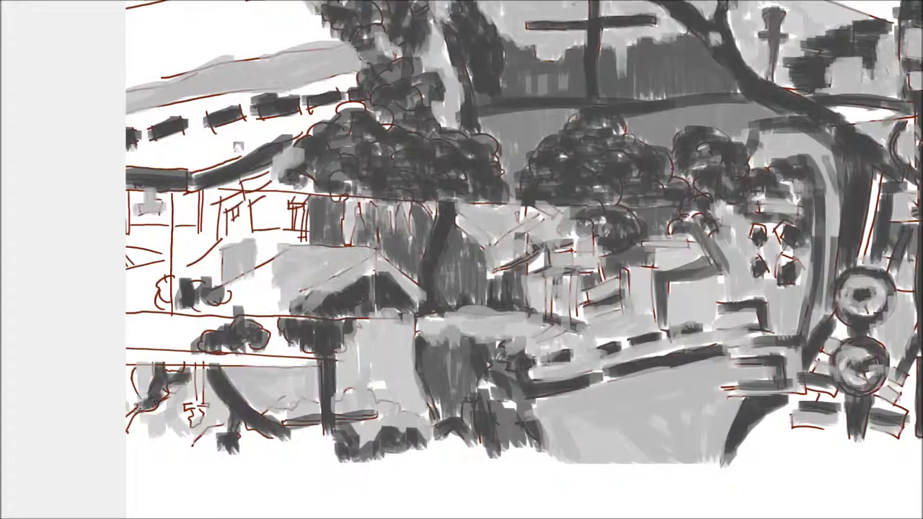
pyautogui.moveTo(152, 371); pyautogui.dragTo(128, 429)
pyautogui.moveTo(201, 365); pyautogui.dragTo(195, 415)
pyautogui.moveTo(318, 357); pyautogui.dragTo(126, 349)
pyautogui.moveTo(299, 324); pyautogui.dragTo(126, 332)
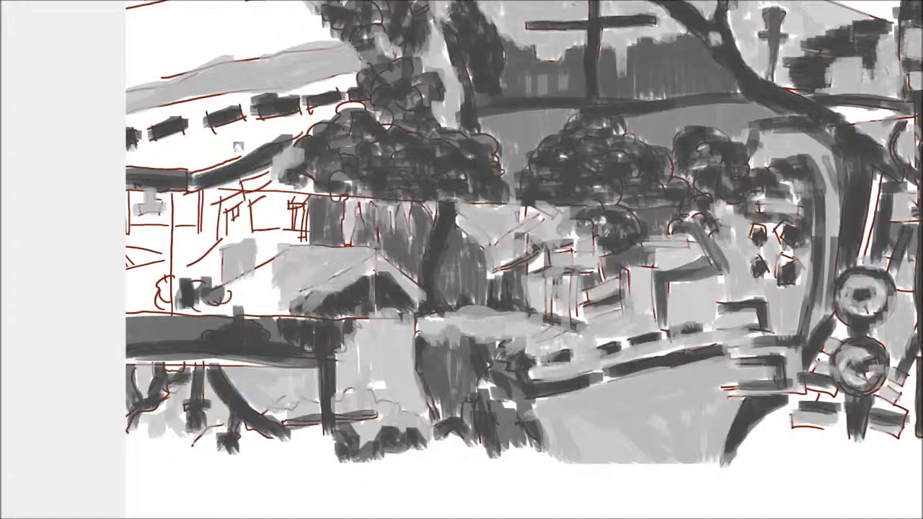
# - Block in the left and left-centre buildings with dark vertical and horizontal bars
pyautogui.moveTo(170, 189); pyautogui.dragTo(165, 314)
pyautogui.moveTo(220, 194)
pyautogui.mouseDown()
pyautogui.moveTo(126, 216)
pyautogui.moveTo(191, 242)
pyautogui.mouseUp()
pyautogui.moveTo(130, 180); pyautogui.dragTo(155, 256)
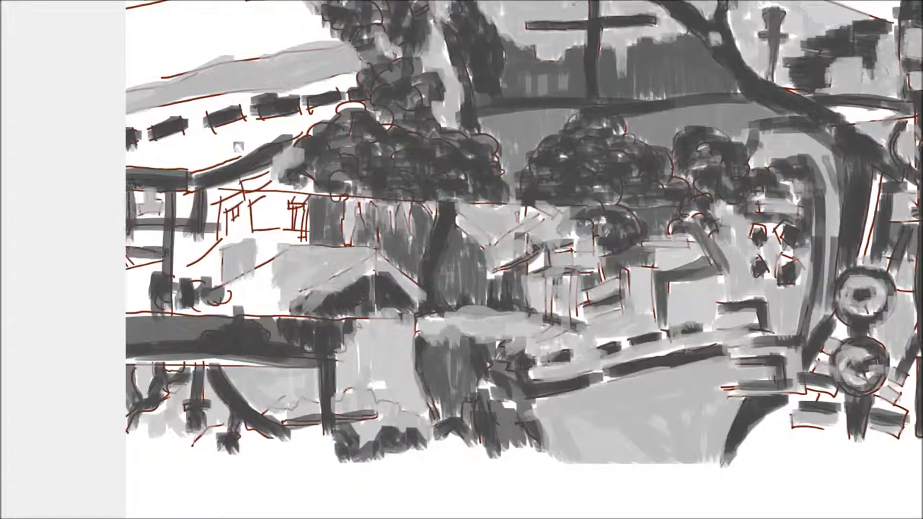
pyautogui.moveTo(224, 202); pyautogui.dragTo(213, 252)
pyautogui.moveTo(129, 252); pyautogui.dragTo(162, 278)
pyautogui.moveTo(248, 193); pyautogui.dragTo(193, 267)
pyautogui.moveTo(245, 173); pyautogui.dragTo(249, 235)
pyautogui.moveTo(296, 194)
pyautogui.mouseDown()
pyautogui.moveTo(306, 231)
pyautogui.moveTo(241, 268)
pyautogui.mouseUp()
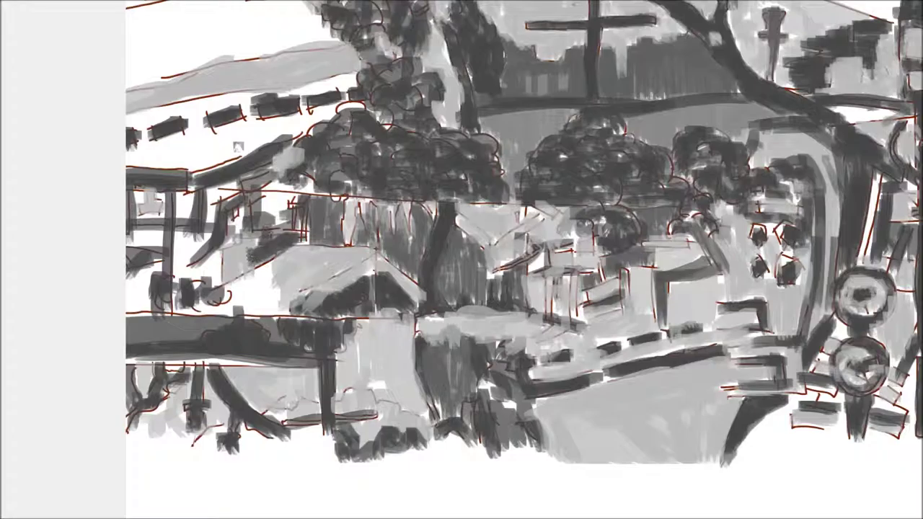
pyautogui.moveTo(173, 224); pyautogui.dragTo(217, 285)
# - Darken the left ground, remaining left buildings and the central roof
pyautogui.moveTo(212, 227)
pyautogui.mouseDown()
pyautogui.moveTo(128, 260)
pyautogui.moveTo(126, 321)
pyautogui.mouseUp()
pyautogui.moveTo(277, 258); pyautogui.dragTo(235, 293)
pyautogui.moveTo(292, 288); pyautogui.dragTo(181, 321)
pyautogui.moveTo(321, 245); pyautogui.dragTo(263, 274)
pyautogui.moveTo(370, 253); pyautogui.dragTo(303, 299)
pyautogui.moveTo(366, 243)
pyautogui.mouseDown()
pyautogui.moveTo(427, 302)
pyautogui.moveTo(311, 256)
pyautogui.mouseUp()
# - Deepen the upper left buildings and add a light grey diagonal band below the dashes
pyautogui.moveTo(238, 180); pyautogui.dragTo(202, 218)
pyautogui.moveTo(199, 186)
pyautogui.mouseDown()
pyautogui.moveTo(174, 216)
pyautogui.moveTo(134, 210)
pyautogui.mouseUp()
pyautogui.moveTo(300, 189); pyautogui.dragTo(250, 220)
pyautogui.moveTo(277, 166); pyautogui.dragTo(263, 184)
pyautogui.moveTo(352, 72)
pyautogui.mouseDown()
pyautogui.moveTo(311, 119)
pyautogui.moveTo(248, 153)
pyautogui.moveTo(209, 162)
pyautogui.moveTo(168, 153)
pyautogui.mouseUp()
pyautogui.moveTo(208, 130); pyautogui.dragTo(148, 157)
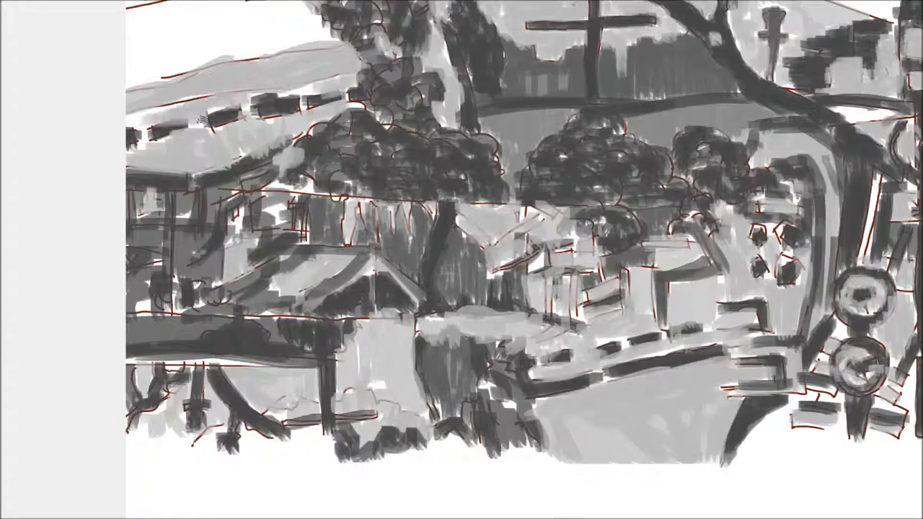